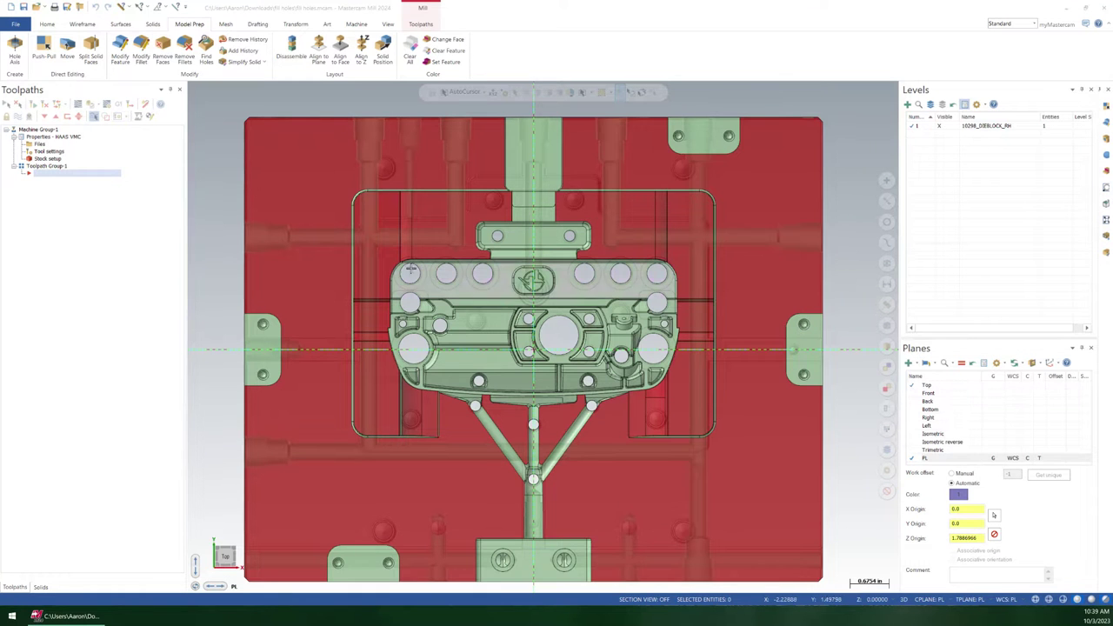
# Examine the two holes at the outer ends of the angled runners on the die block.
pyautogui.scroll(8, 476, 407)
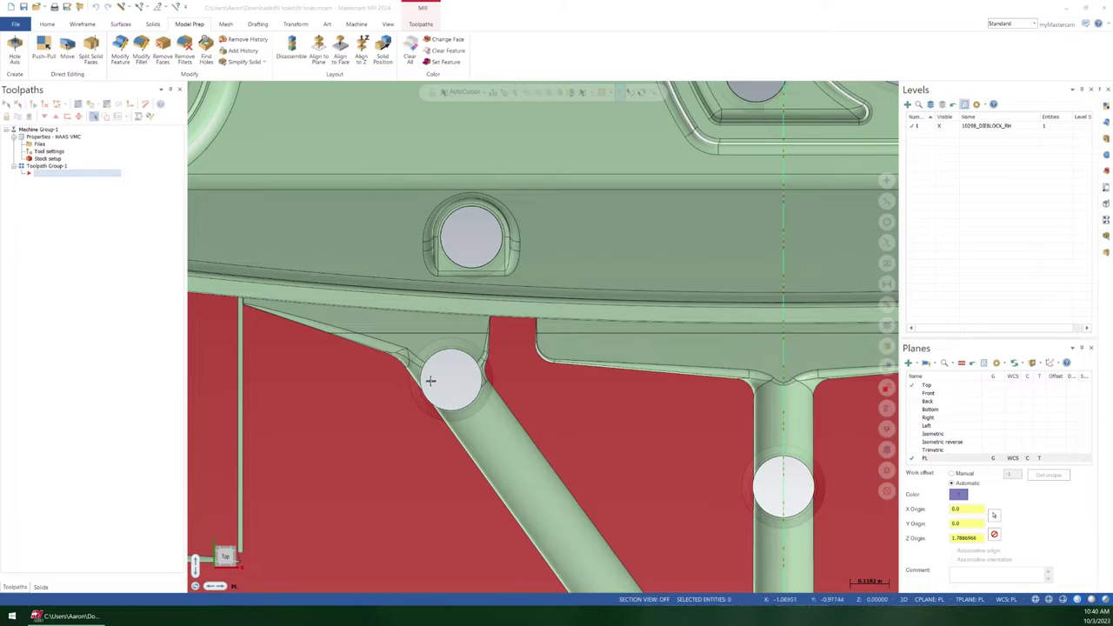
pyautogui.scroll(-6, 431, 381)
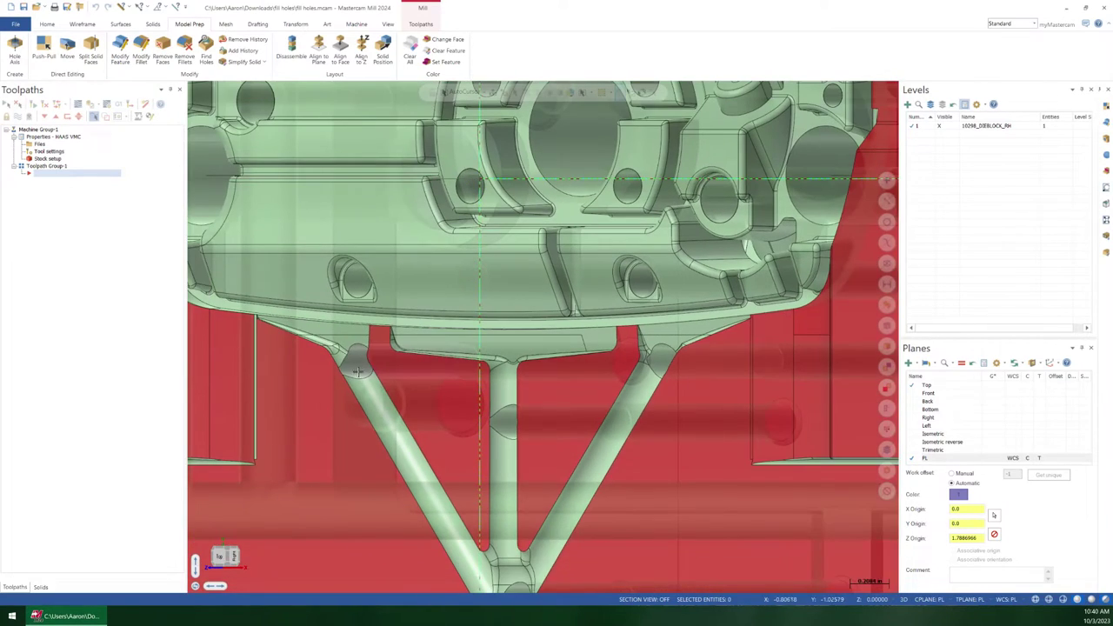
pyautogui.scroll(3, 815, 363)
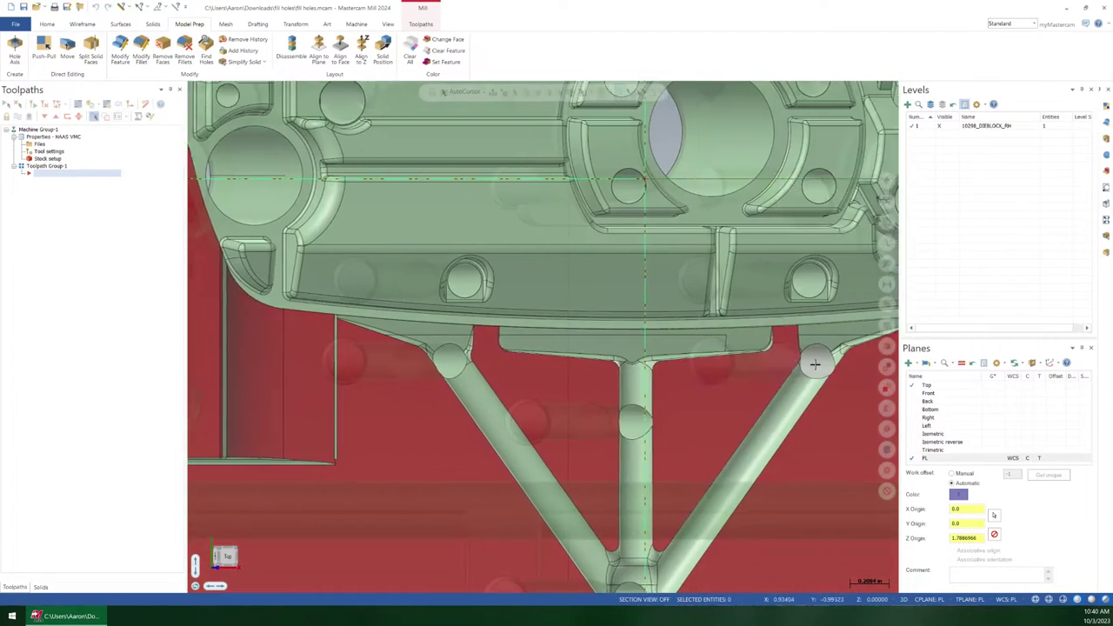
pyautogui.moveTo(814, 364); pyautogui.dragTo(746, 356, button='middle')
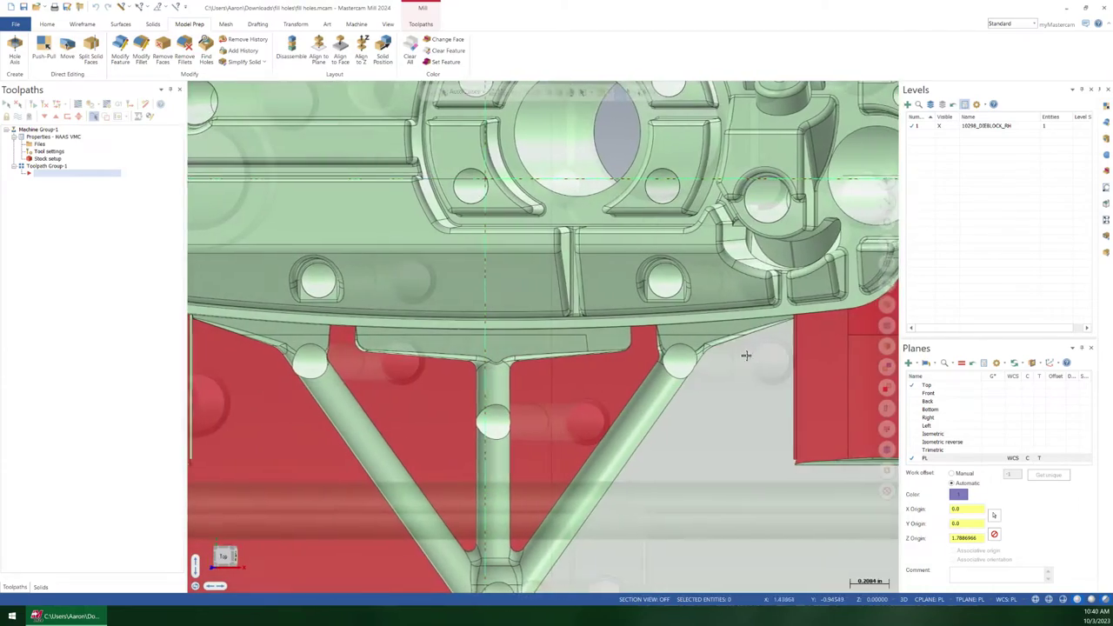
pyautogui.scroll(-5, 746, 355)
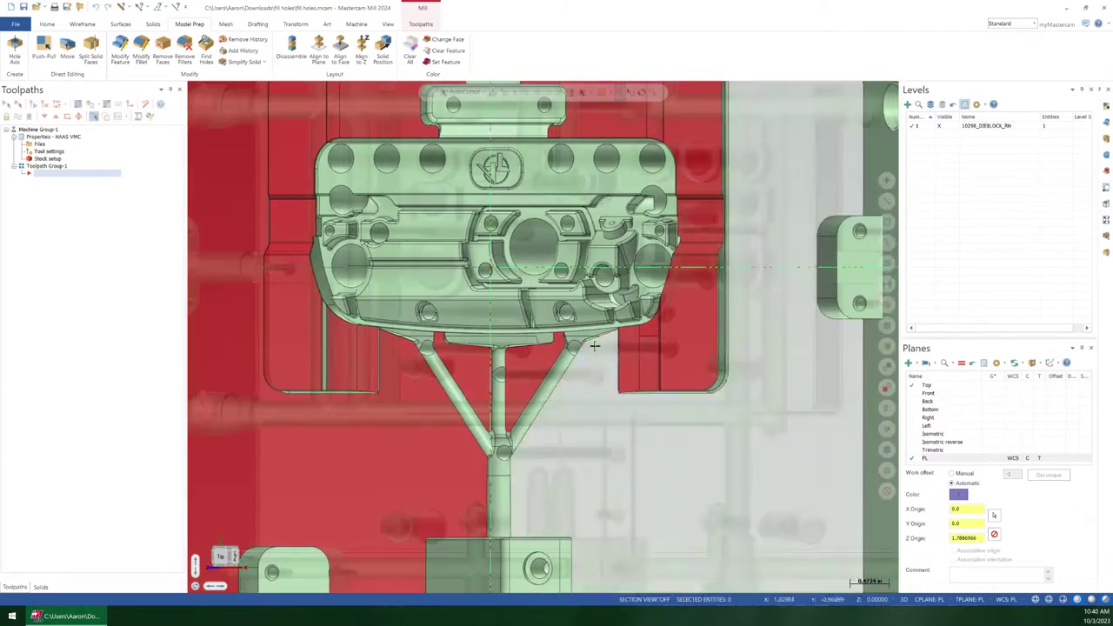
pyautogui.moveTo(595, 346); pyautogui.dragTo(622, 344, button='middle')
pyautogui.scroll(1, 623, 344)
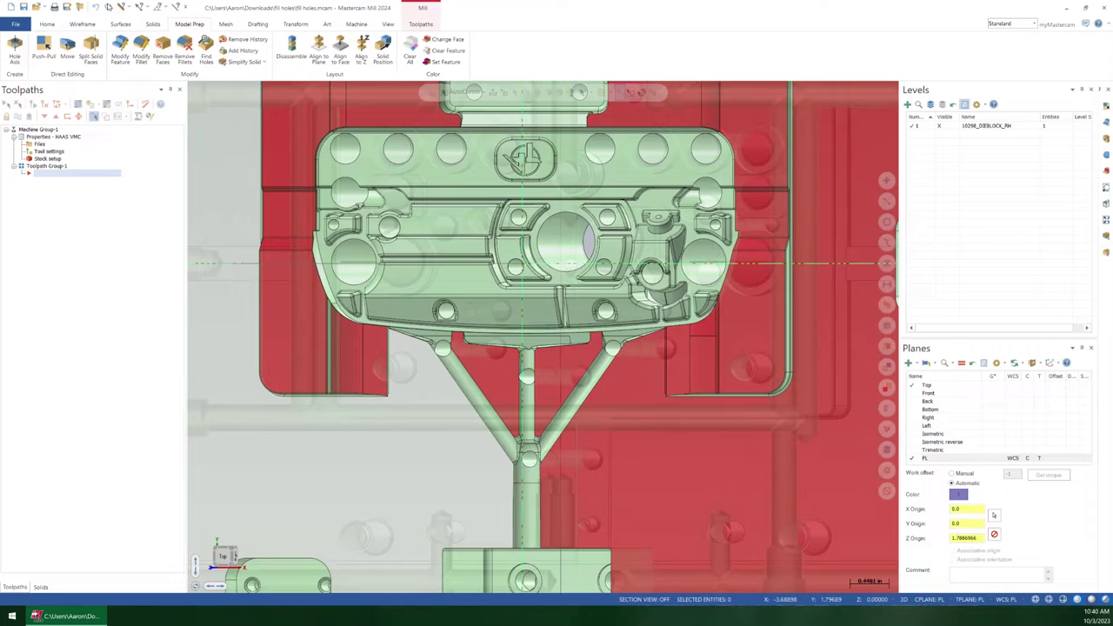
pyautogui.scroll(1, 609, 347)
# Try to remove the two holes at the outer ends of the angled runners with Modify Feature set to Remove.
pyautogui.click(120, 48)
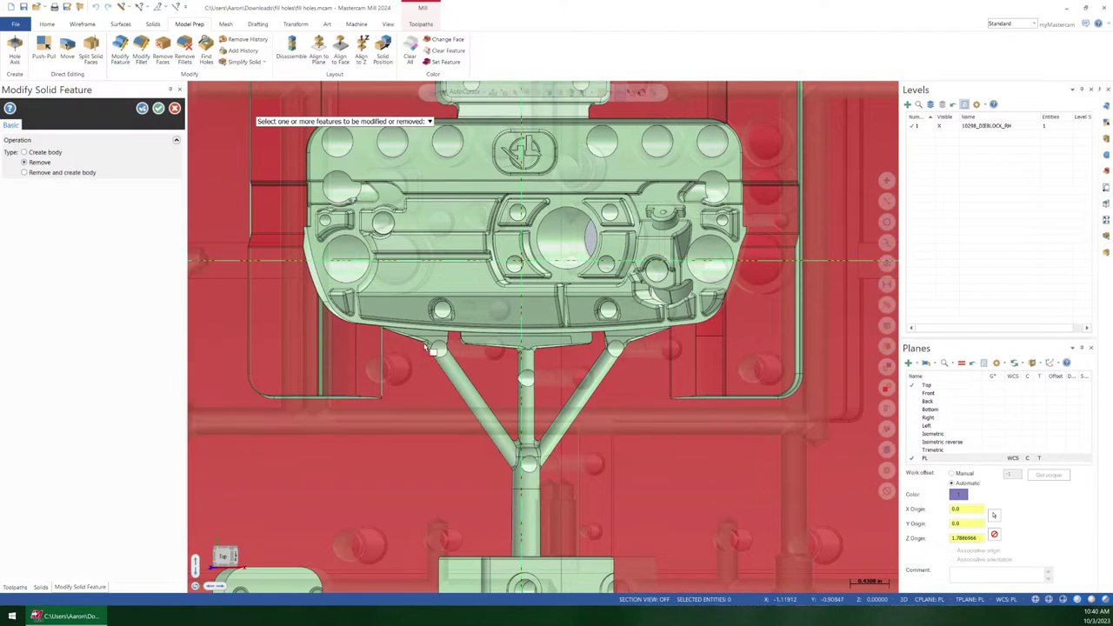
pyautogui.click(439, 351)
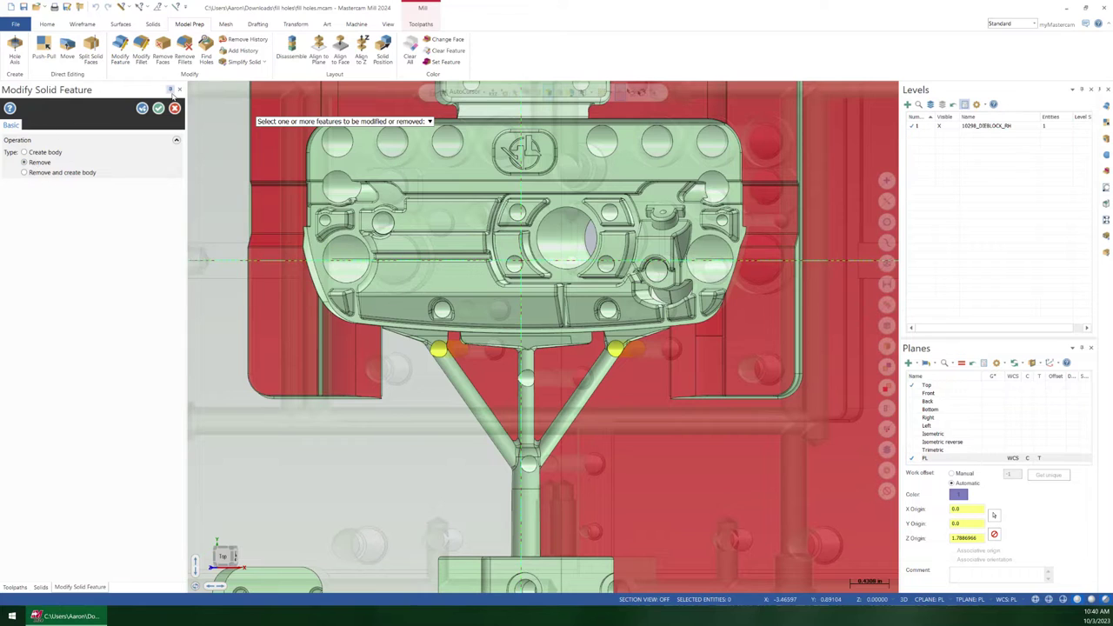
pyautogui.click(159, 108)
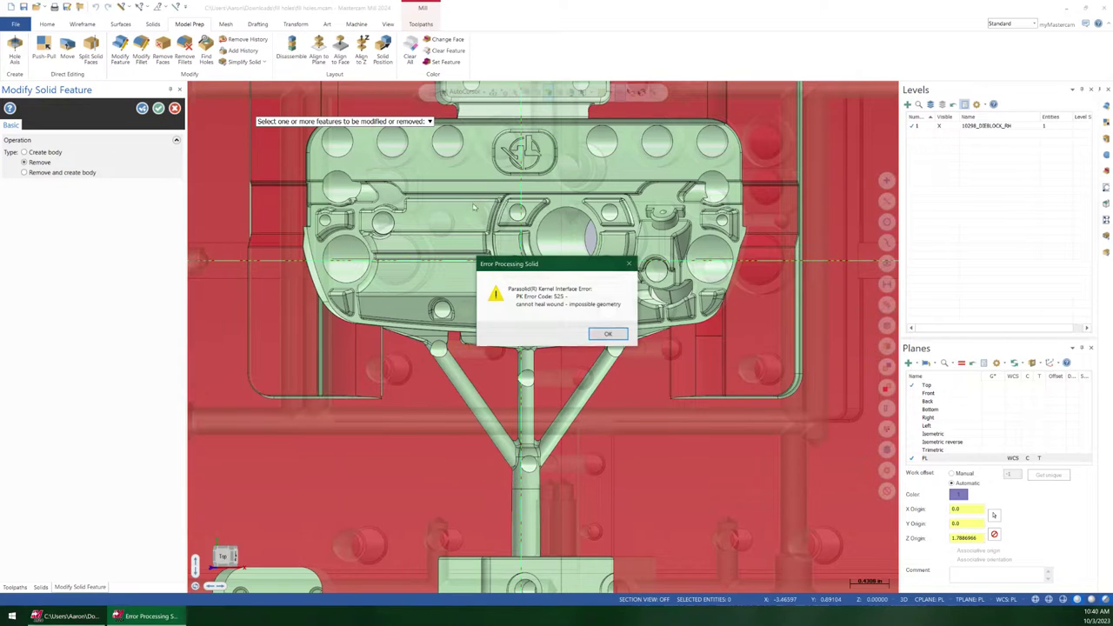
pyautogui.click(607, 333)
pyautogui.click(606, 334)
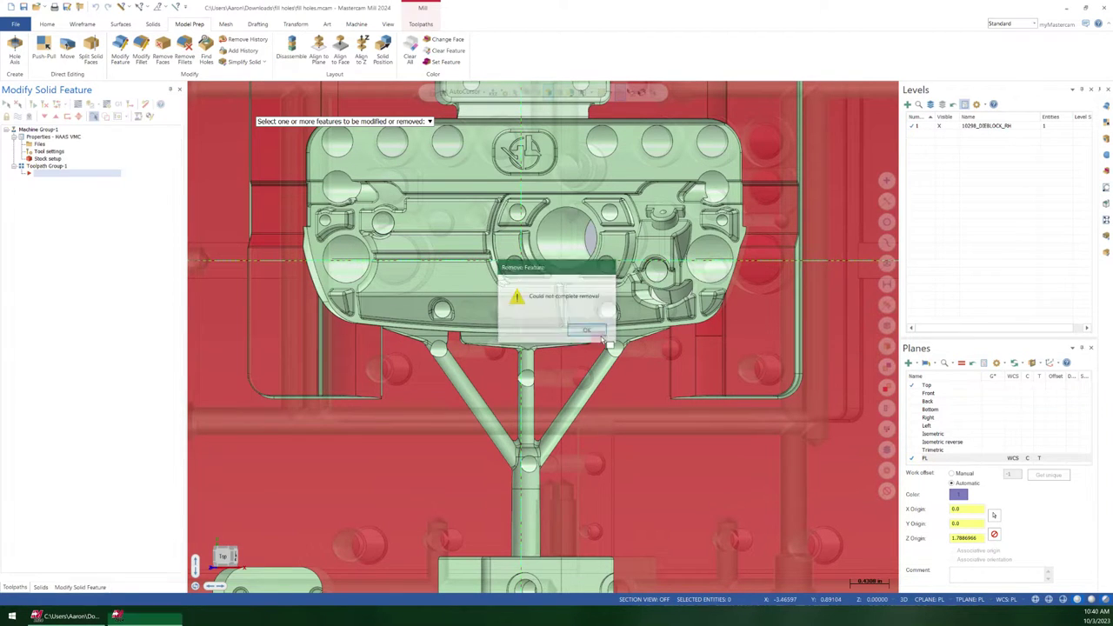
# Optimize the entire die block solid body.
pyautogui.scroll(10, 514, 385)
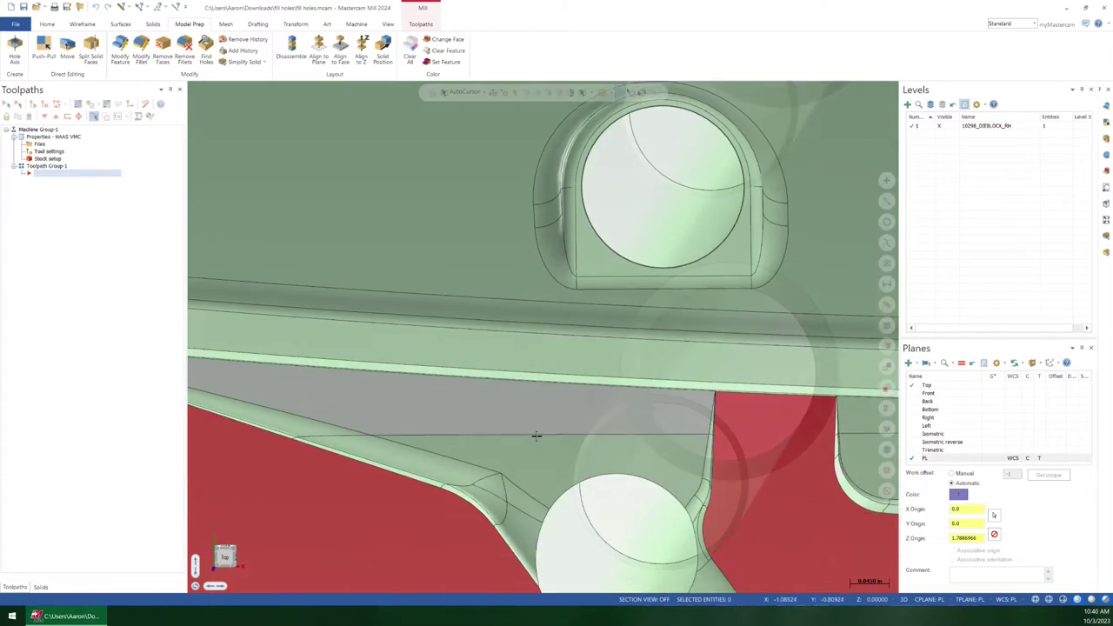
pyautogui.moveTo(536, 436); pyautogui.dragTo(733, 293, button='middle')
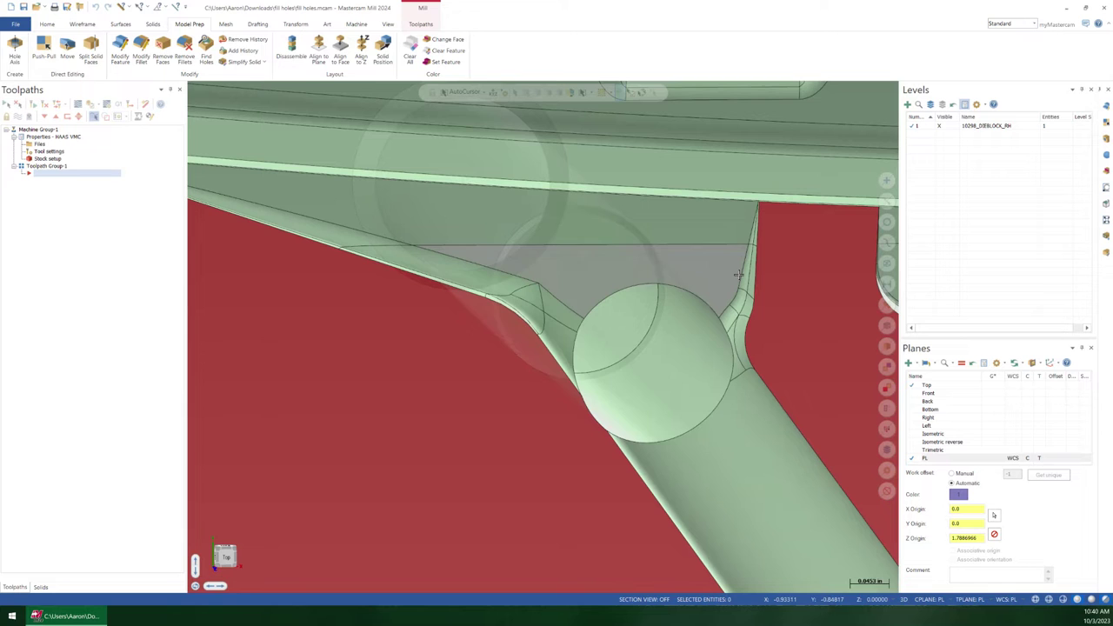
pyautogui.moveTo(748, 309); pyautogui.dragTo(417, 243, button='middle')
pyautogui.scroll(-3, 543, 339)
pyautogui.scroll(-1, 444, 305)
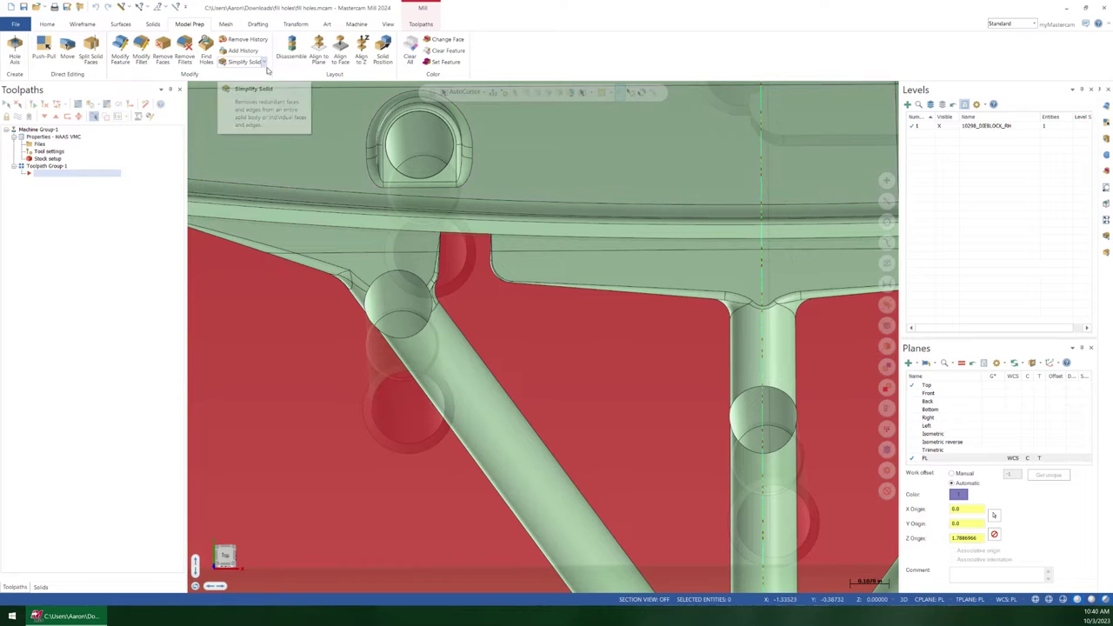
pyautogui.click(264, 63)
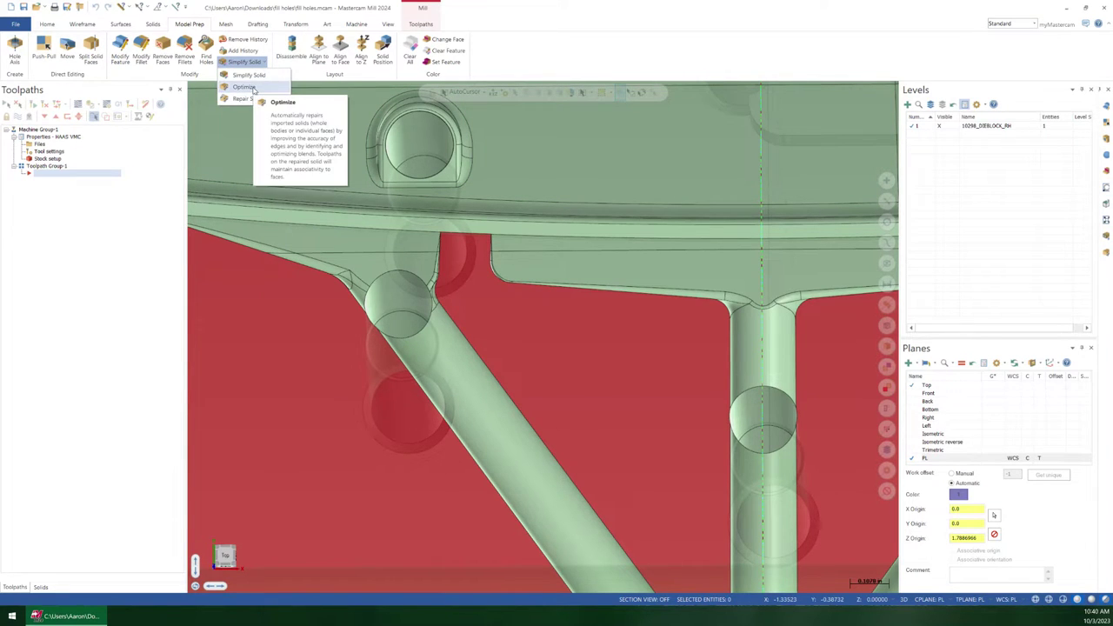
pyautogui.click(252, 89)
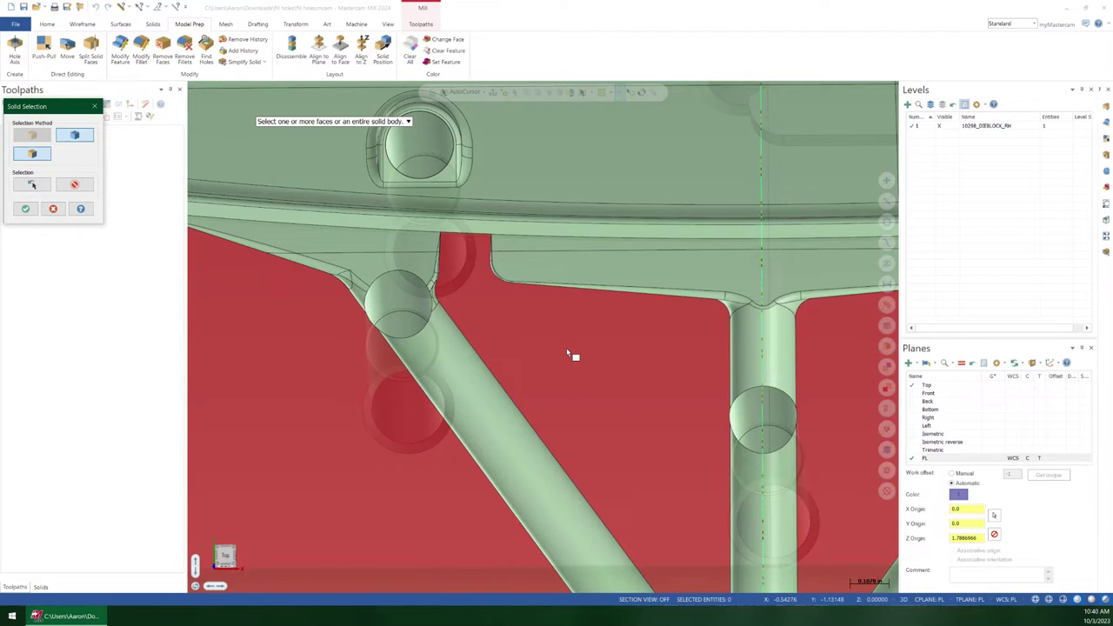
pyautogui.click(574, 339)
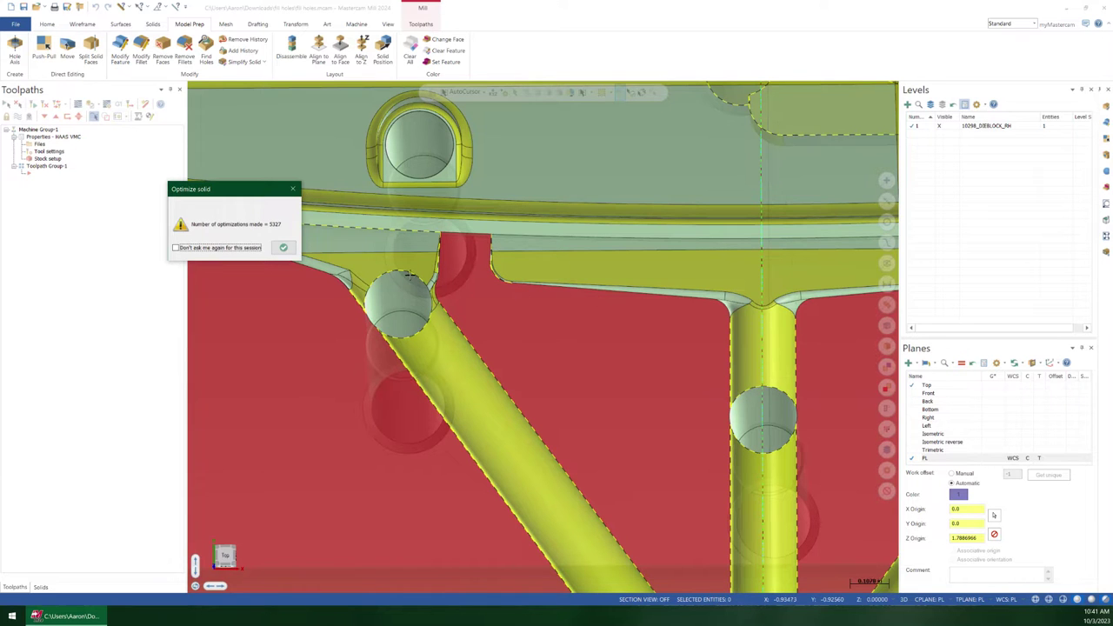
# Examine the optimized faces and edges around the runner holes, then dismiss the optimization report.
pyautogui.moveTo(409, 276); pyautogui.dragTo(604, 169, button='middle')
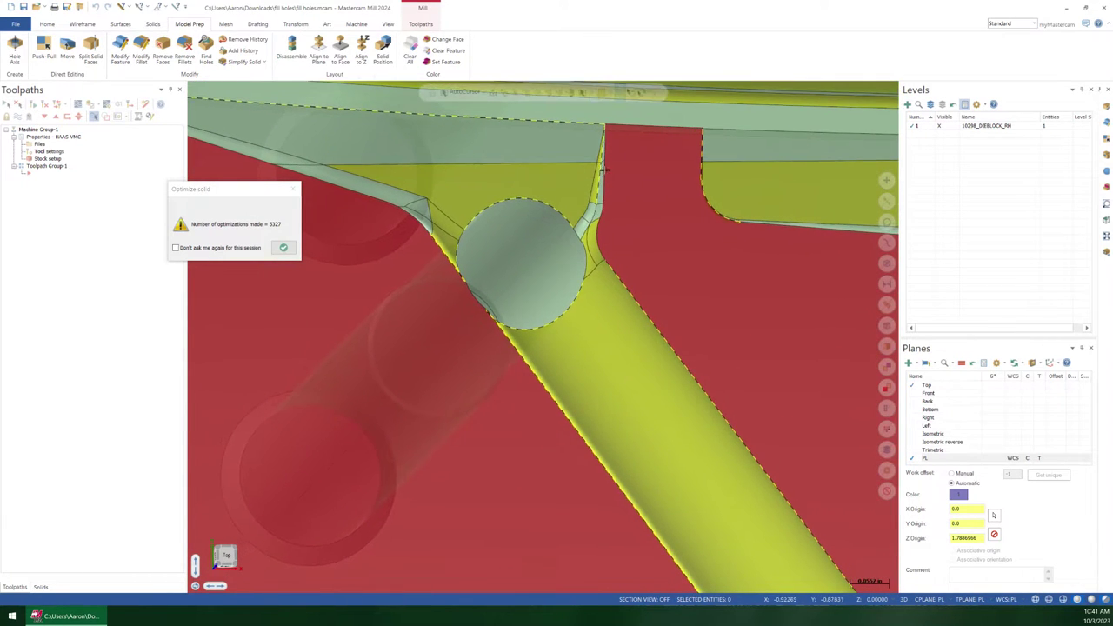
pyautogui.scroll(-6, 553, 307)
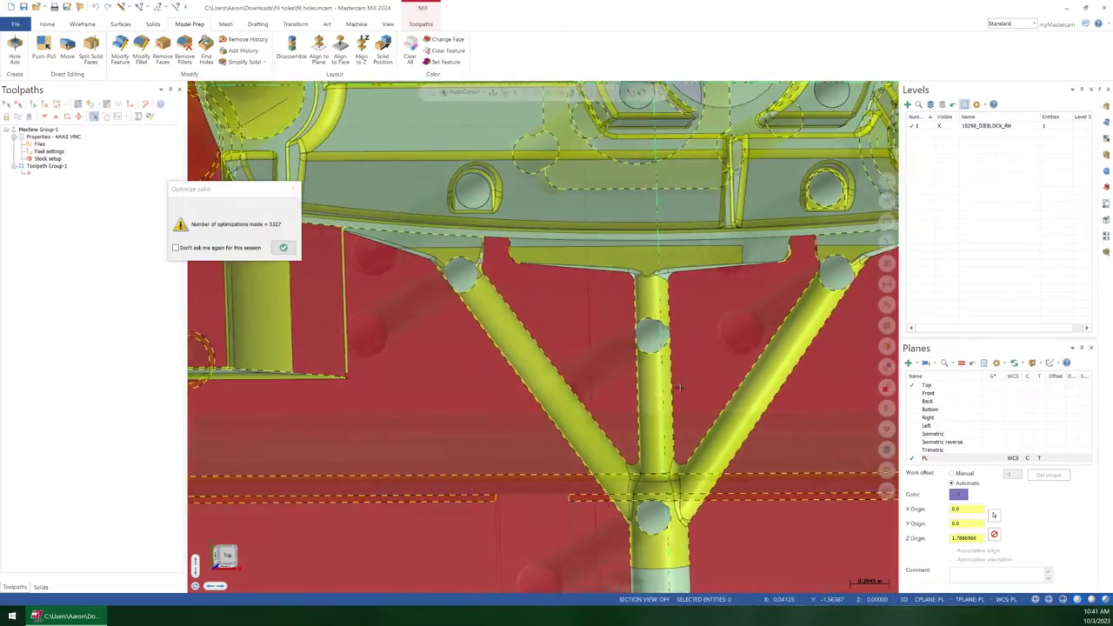
pyautogui.moveTo(678, 389); pyautogui.dragTo(519, 366, button='middle')
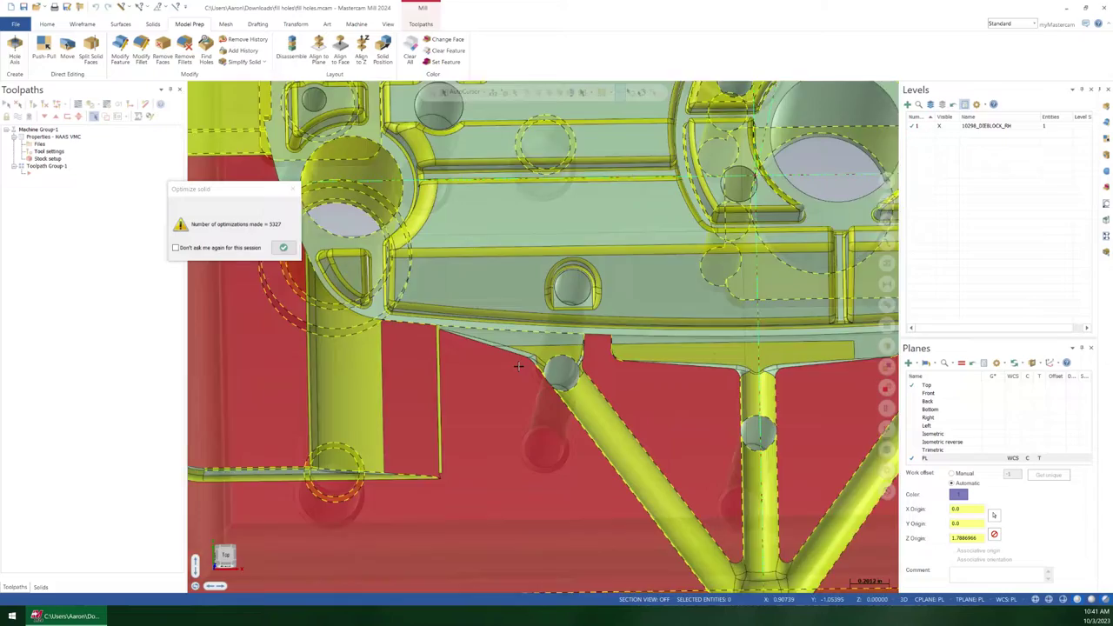
pyautogui.scroll(5, 528, 361)
pyautogui.moveTo(389, 315); pyautogui.dragTo(226, 228, button='middle')
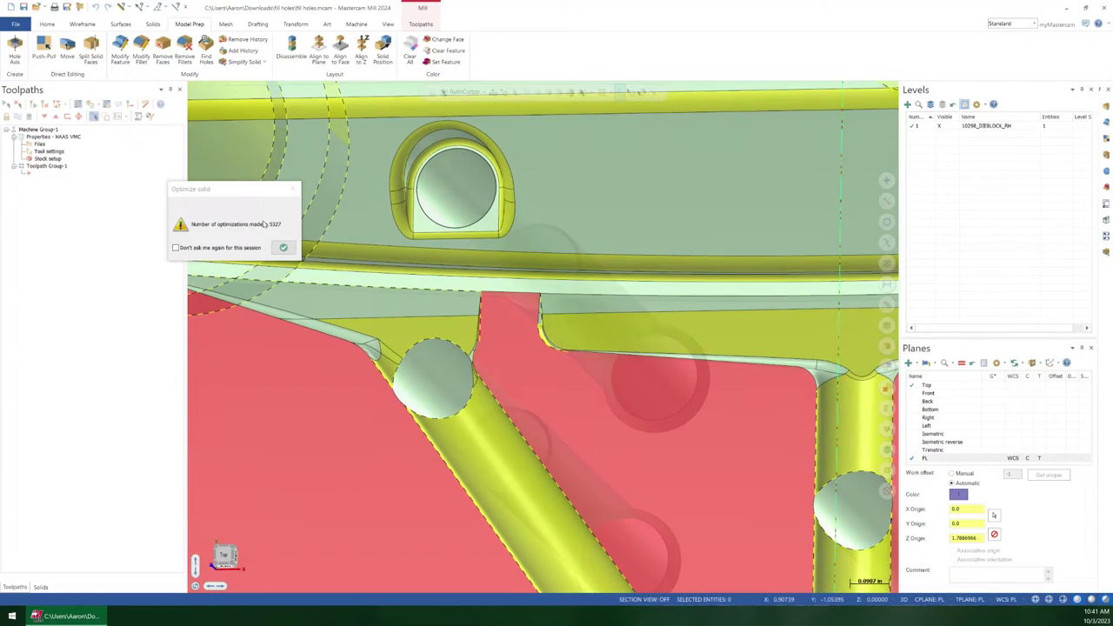
pyautogui.scroll(-6, 282, 255)
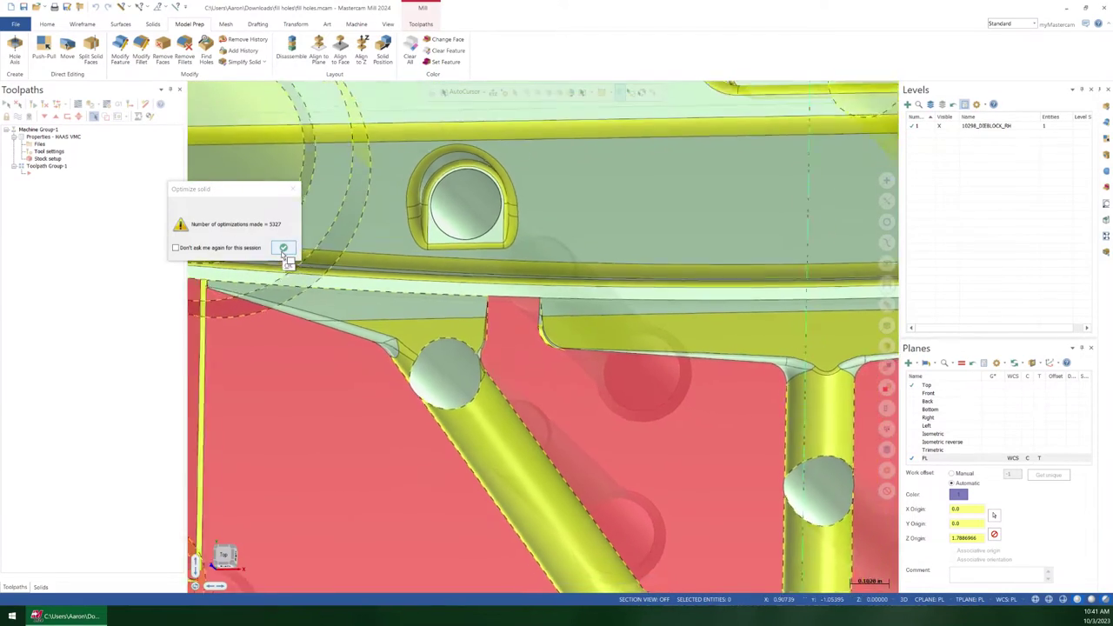
pyautogui.click(283, 253)
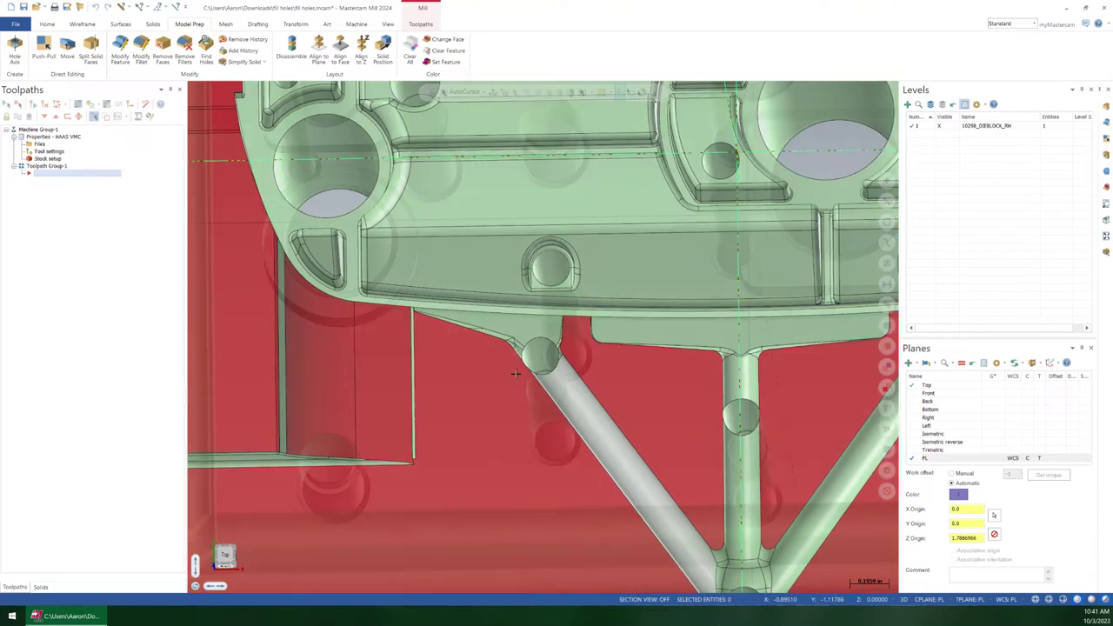
# Simplify the entire die block solid body and dismiss the simplification report.
pyautogui.scroll(4, 581, 393)
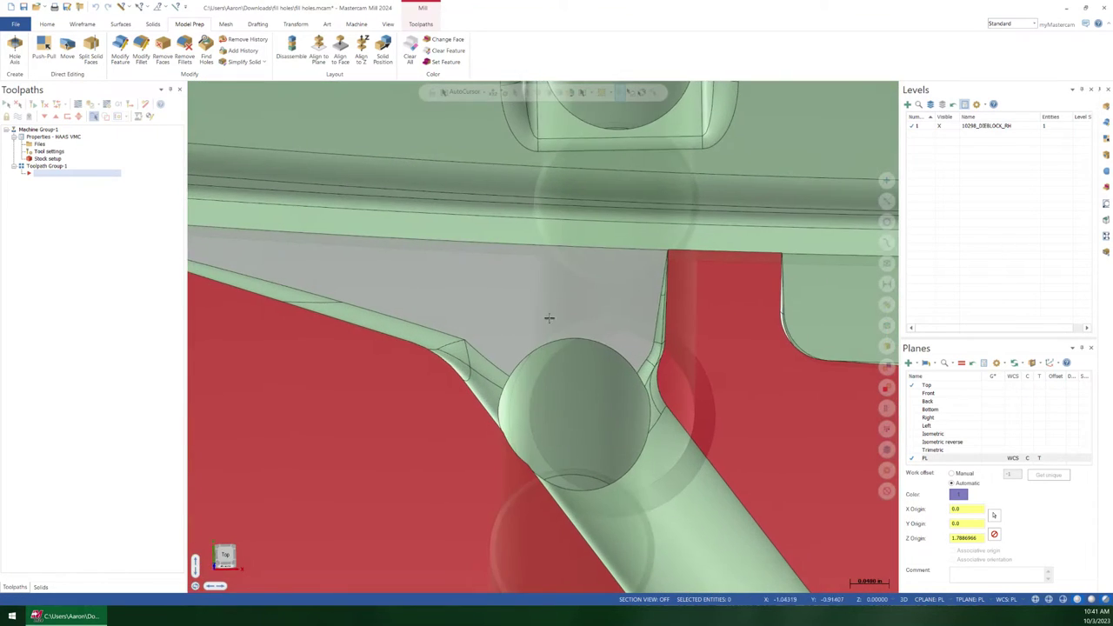
pyautogui.moveTo(632, 335); pyautogui.dragTo(664, 337, button='middle')
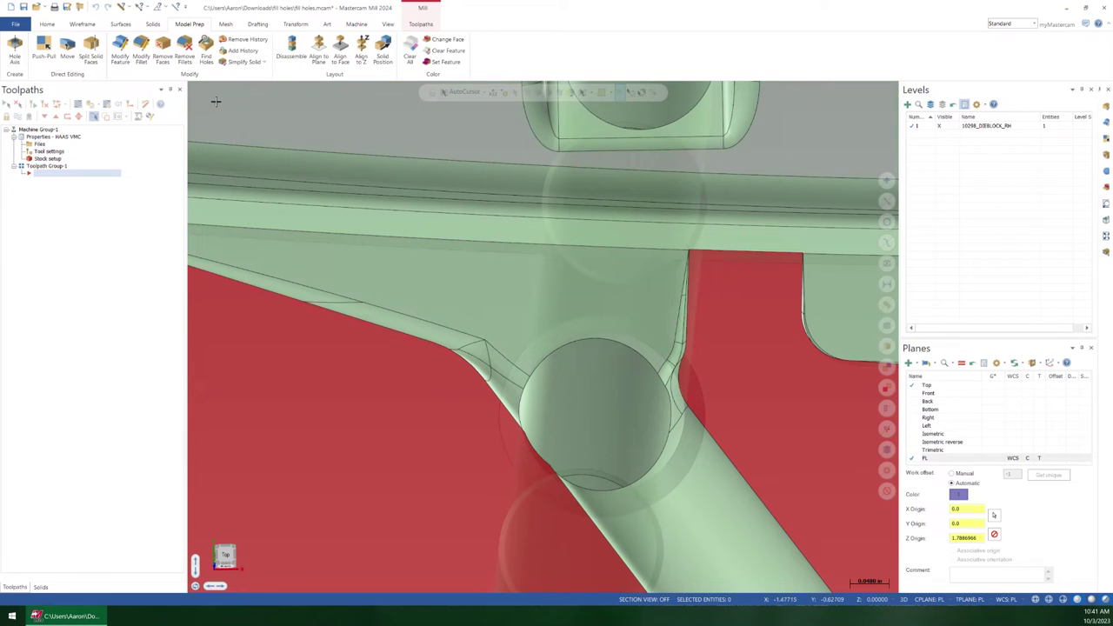
pyautogui.click(247, 64)
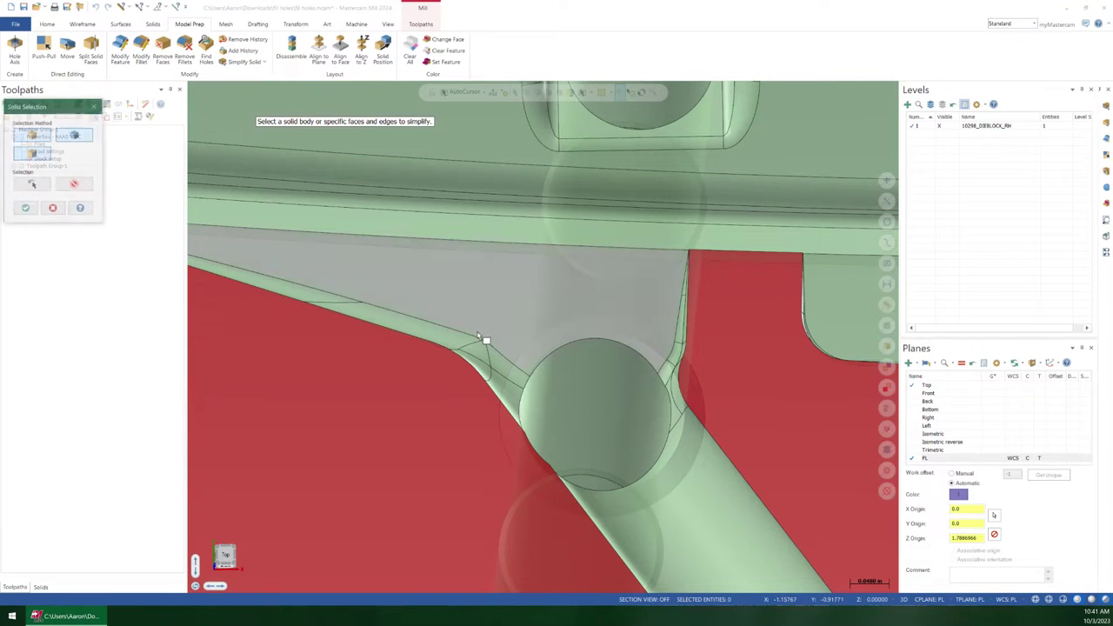
pyautogui.click(486, 305)
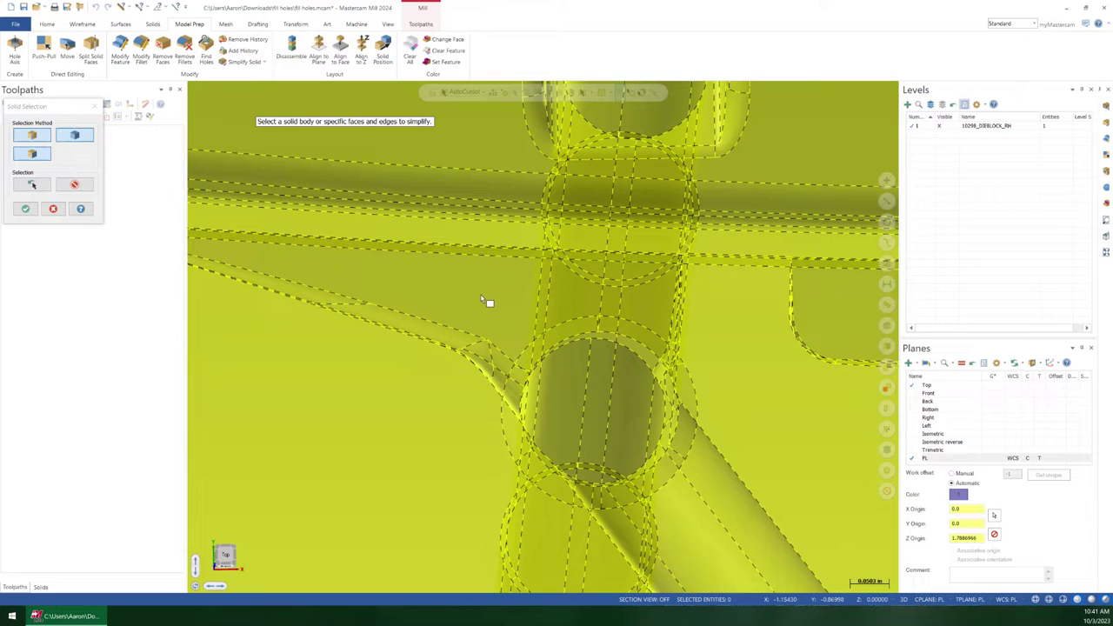
pyautogui.press('Return')
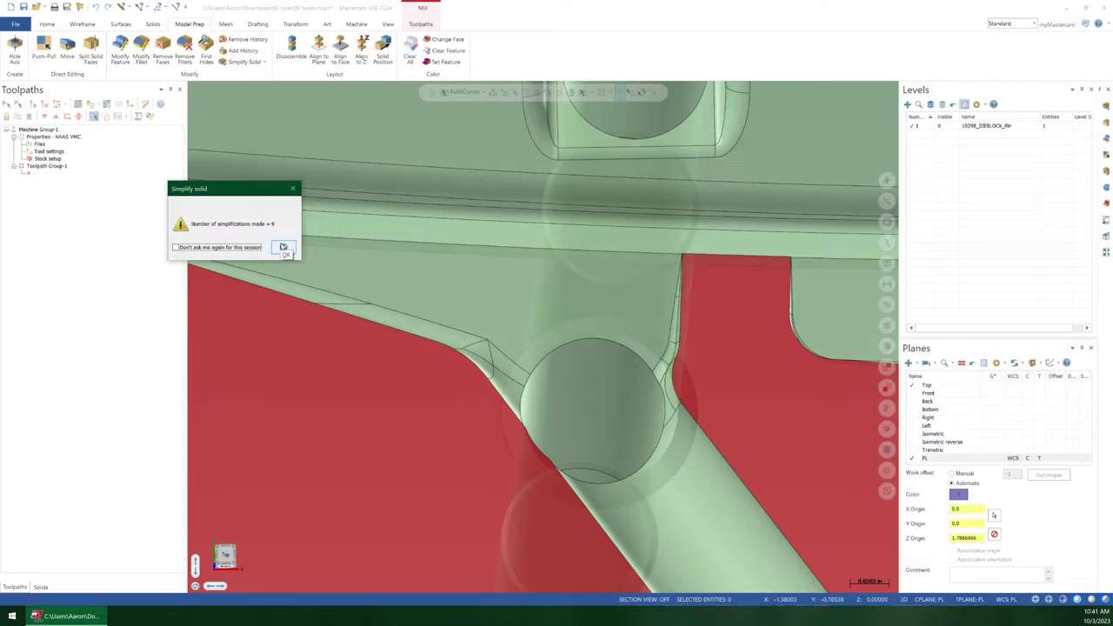
pyautogui.click(282, 247)
pyautogui.scroll(-12, 540, 344)
pyautogui.moveTo(524, 409); pyautogui.dragTo(499, 387, button='middle')
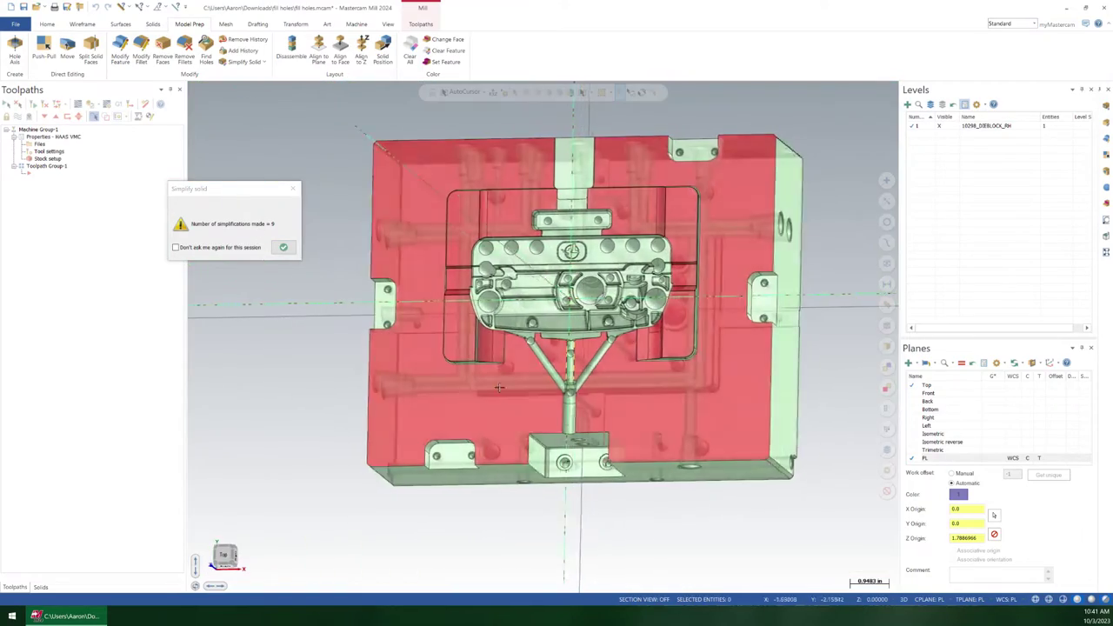
pyautogui.scroll(10, 499, 387)
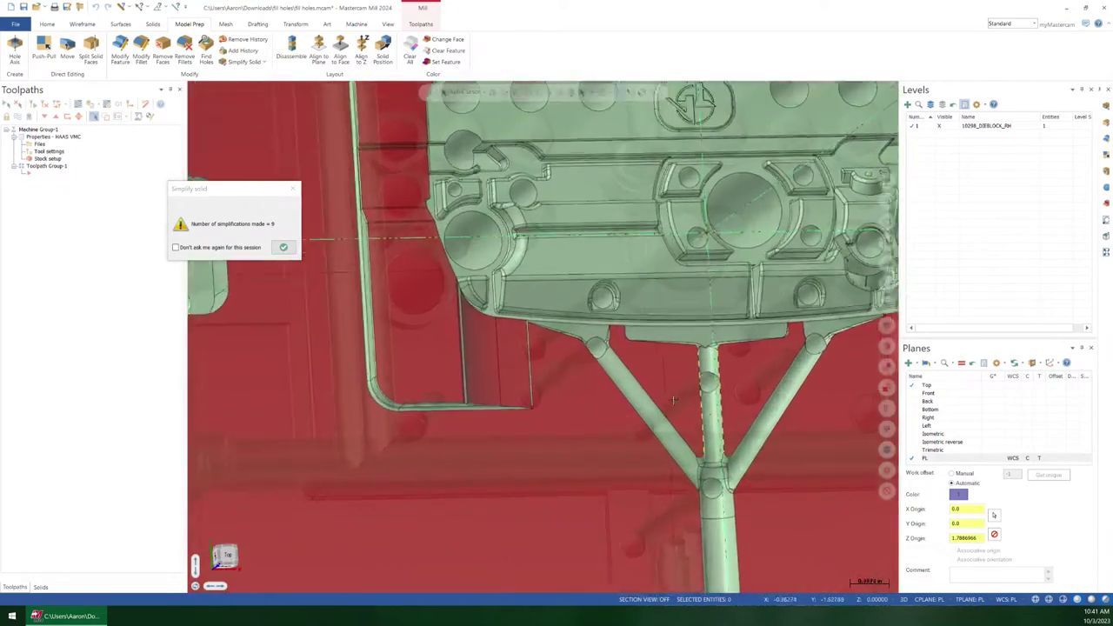
pyautogui.scroll(5, 672, 400)
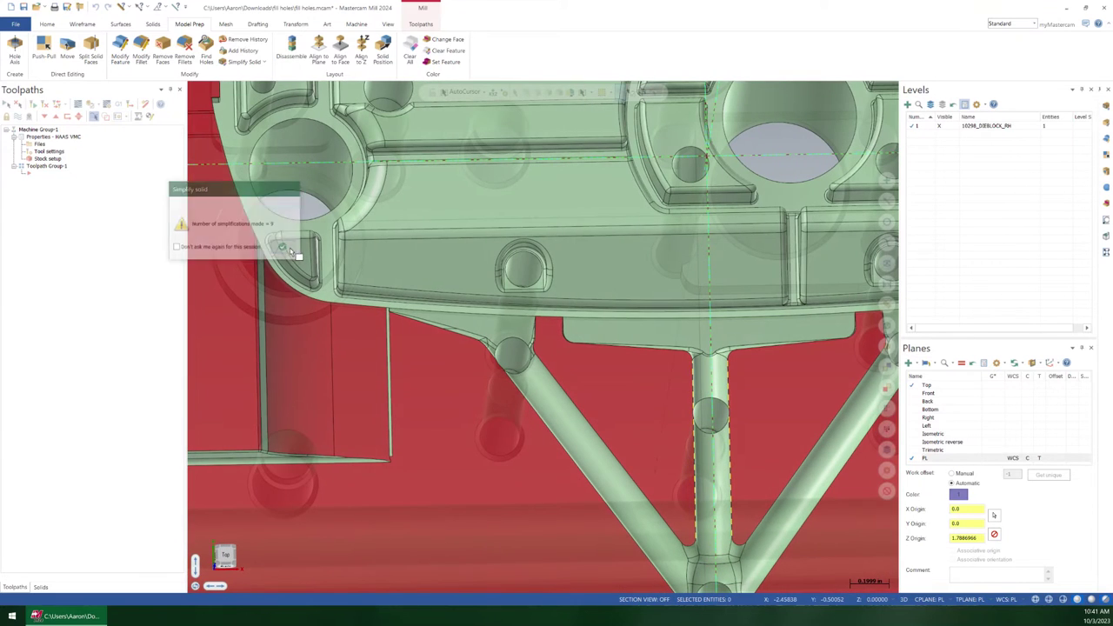
pyautogui.click(289, 250)
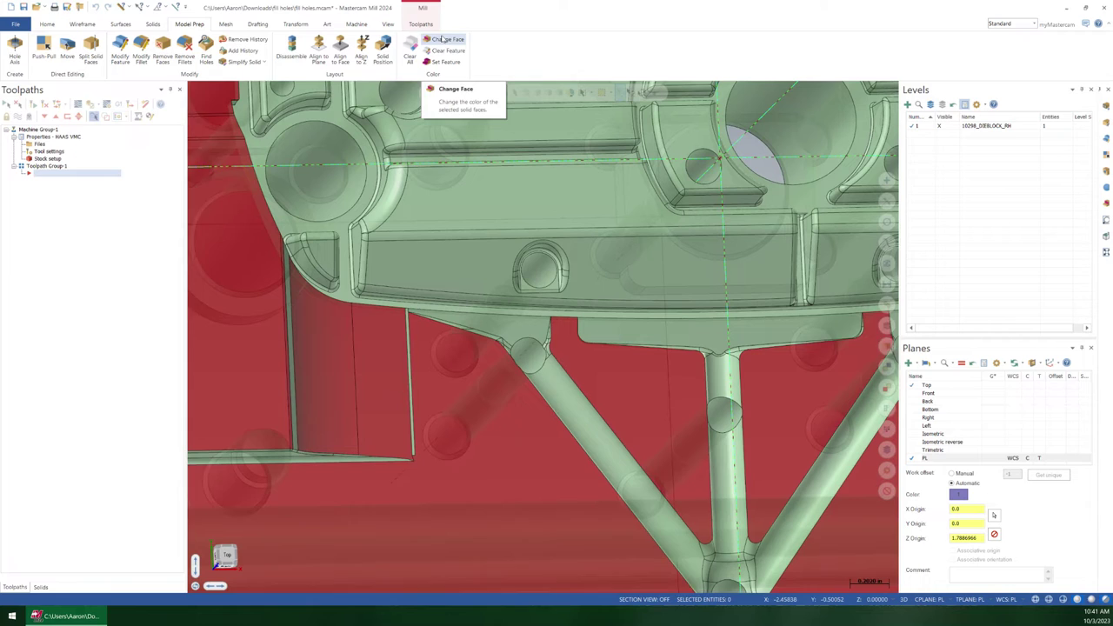
# Color the faces of the two holes at the outer ends of the angled runners dark blue.
pyautogui.click(441, 39)
pyautogui.click(513, 360)
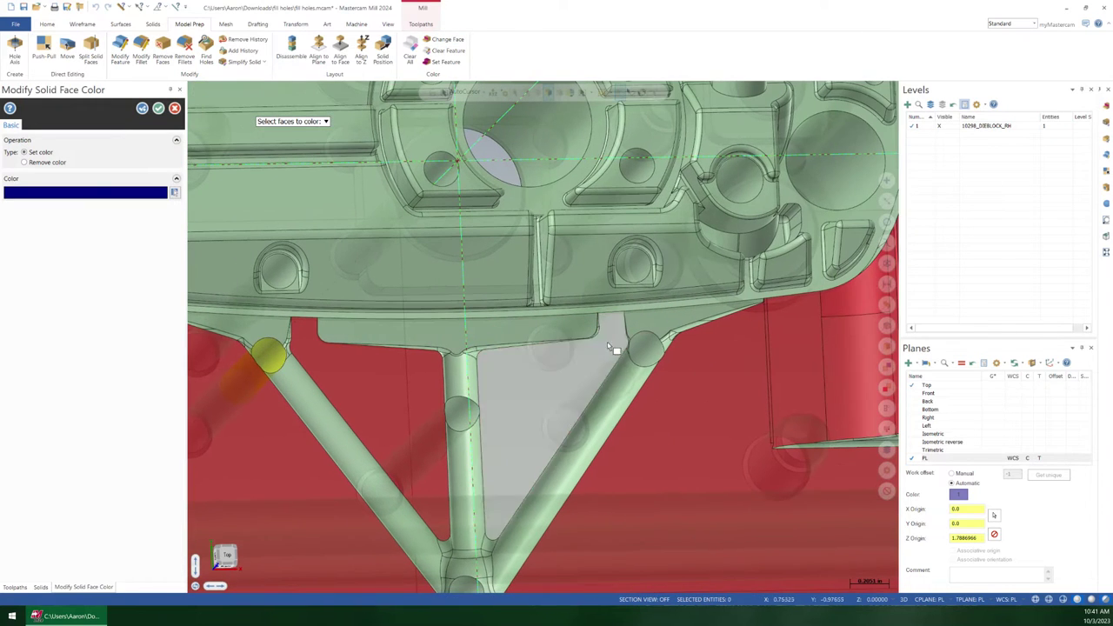
pyautogui.click(650, 348)
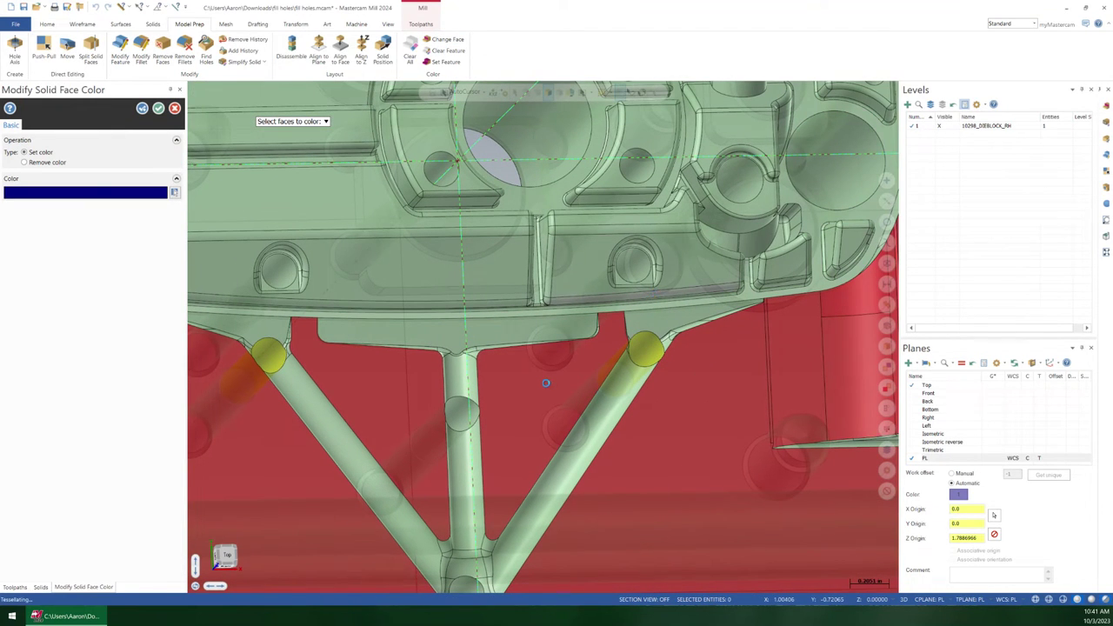
pyautogui.press('Return')
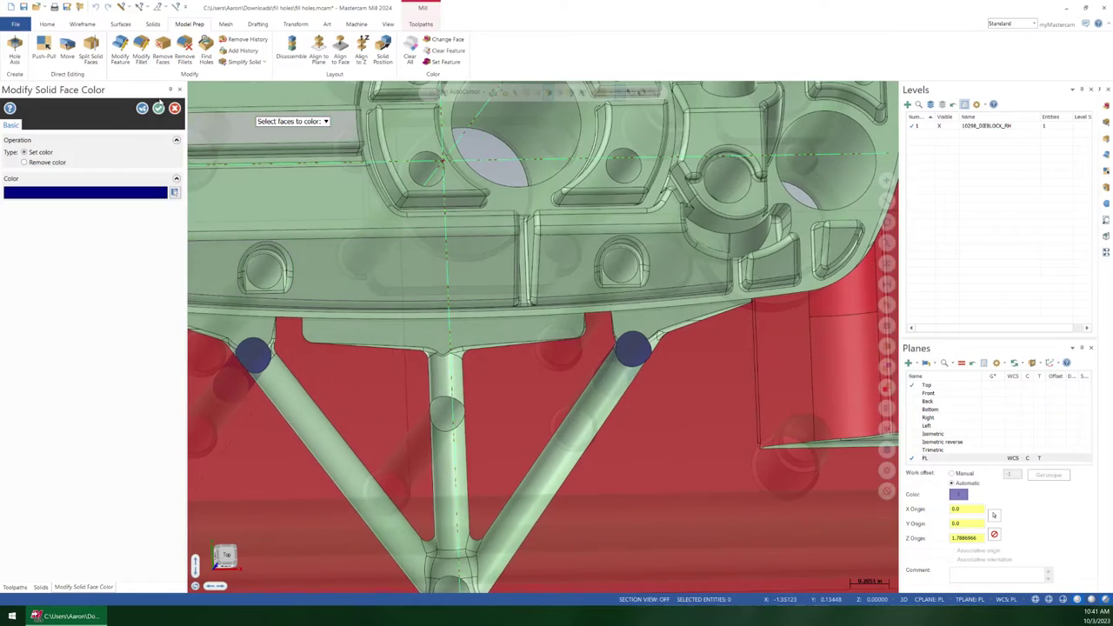
pyautogui.click(158, 108)
# Remove the larger bore and rim of the hole at the left angled runner's outer end from the block's underside with Modify Feature.
pyautogui.scroll(-2, 405, 363)
pyautogui.moveTo(476, 408); pyautogui.dragTo(495, 361, button='middle')
pyautogui.scroll(3, 339, 325)
pyautogui.scroll(2, 371, 320)
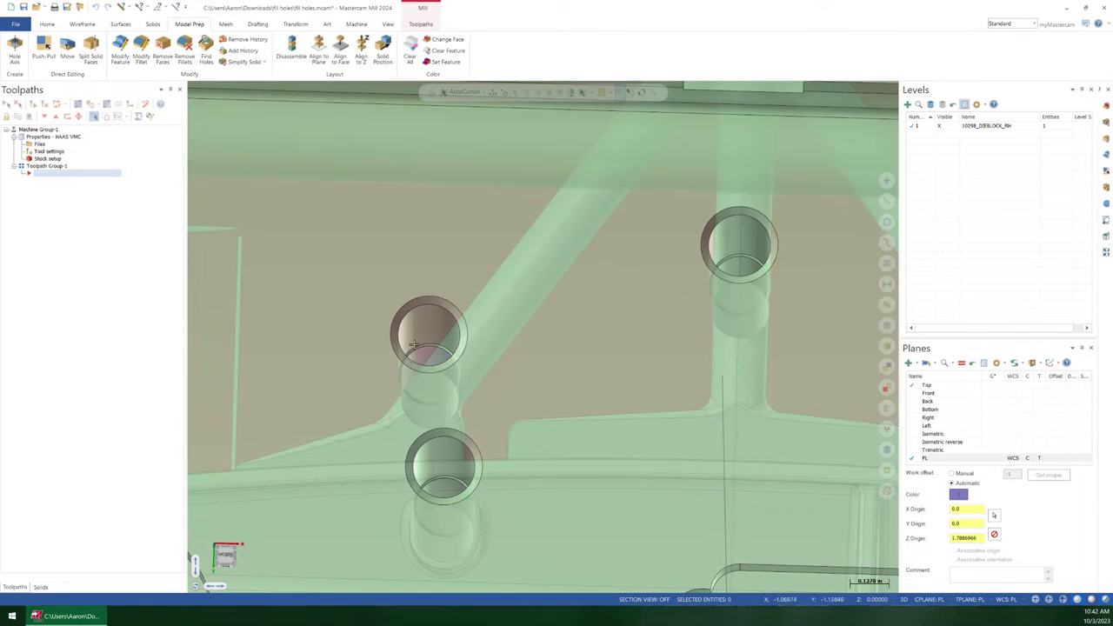
pyautogui.click(414, 345)
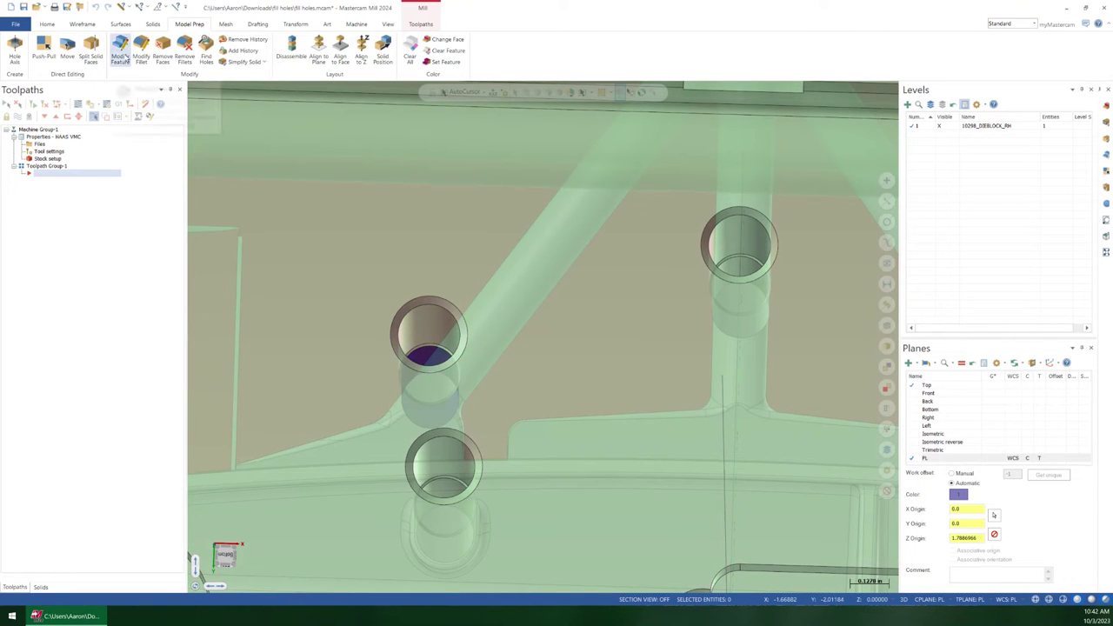
pyautogui.click(121, 52)
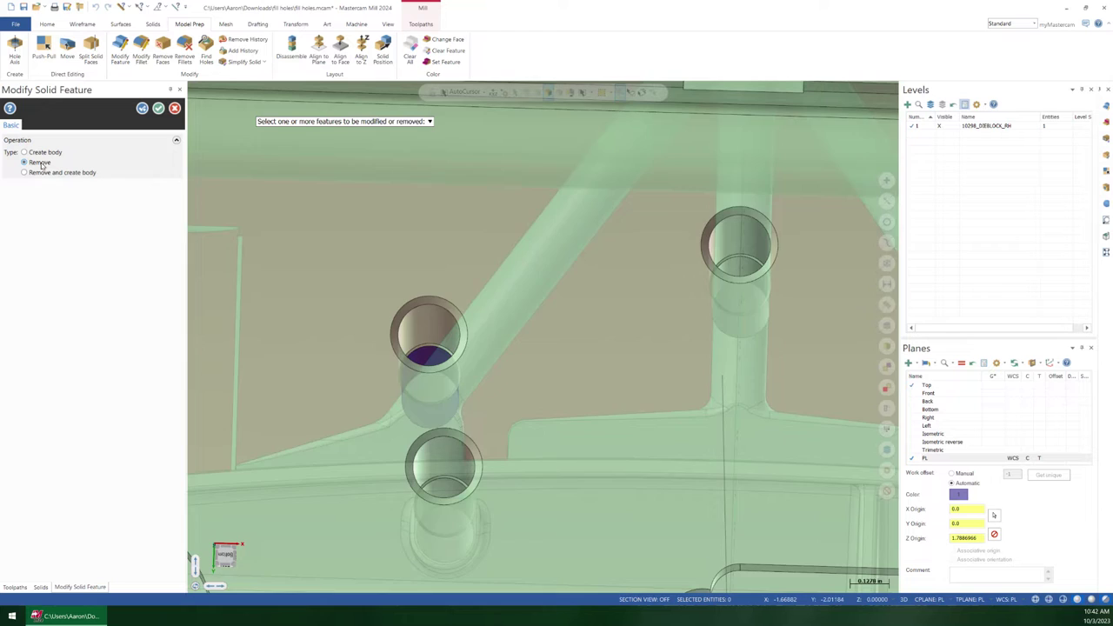
pyautogui.scroll(3, 423, 356)
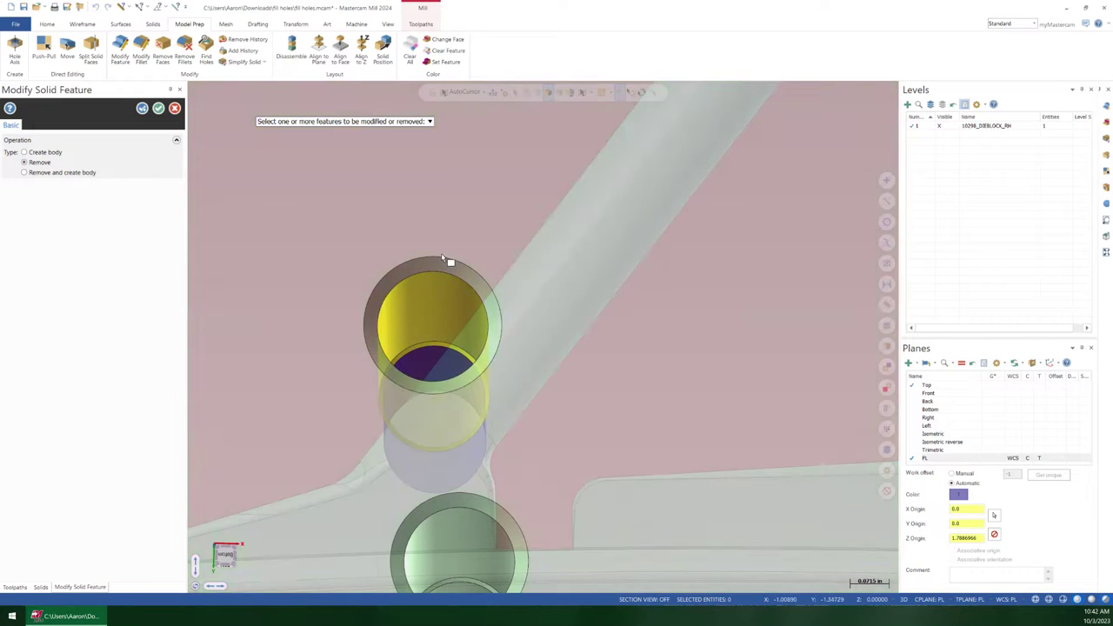
# Remove the larger bore and rim of the matching hole at the right angled runner's outer end and accept the feature removal.
pyautogui.press('Right')
pyautogui.press('Right')
pyautogui.press('Right')
pyautogui.press('Right')
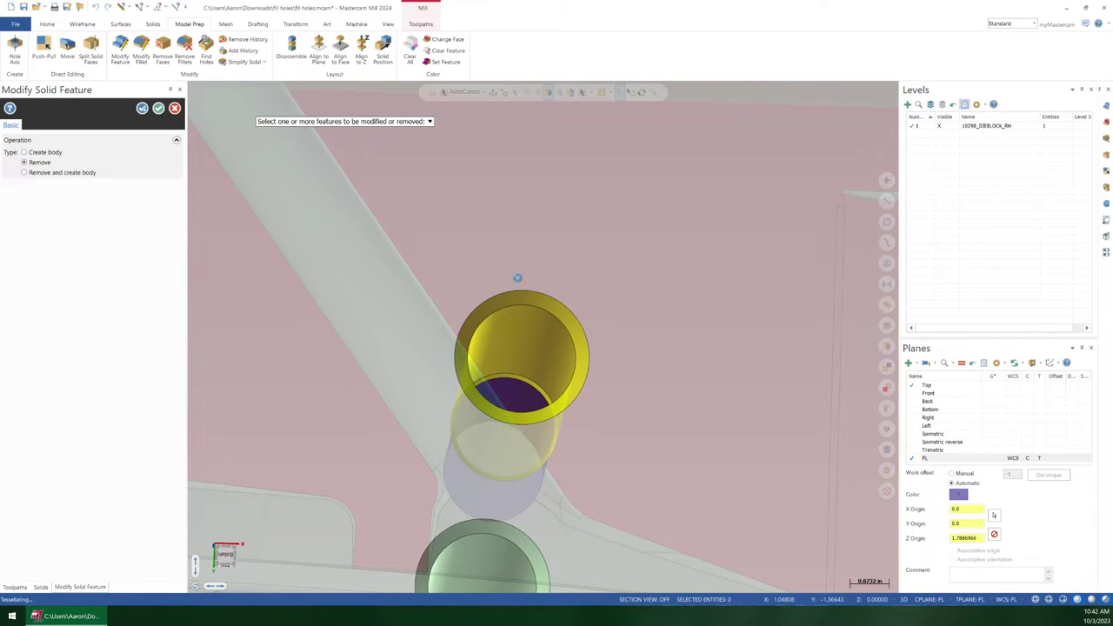
pyautogui.scroll(-10, 555, 393)
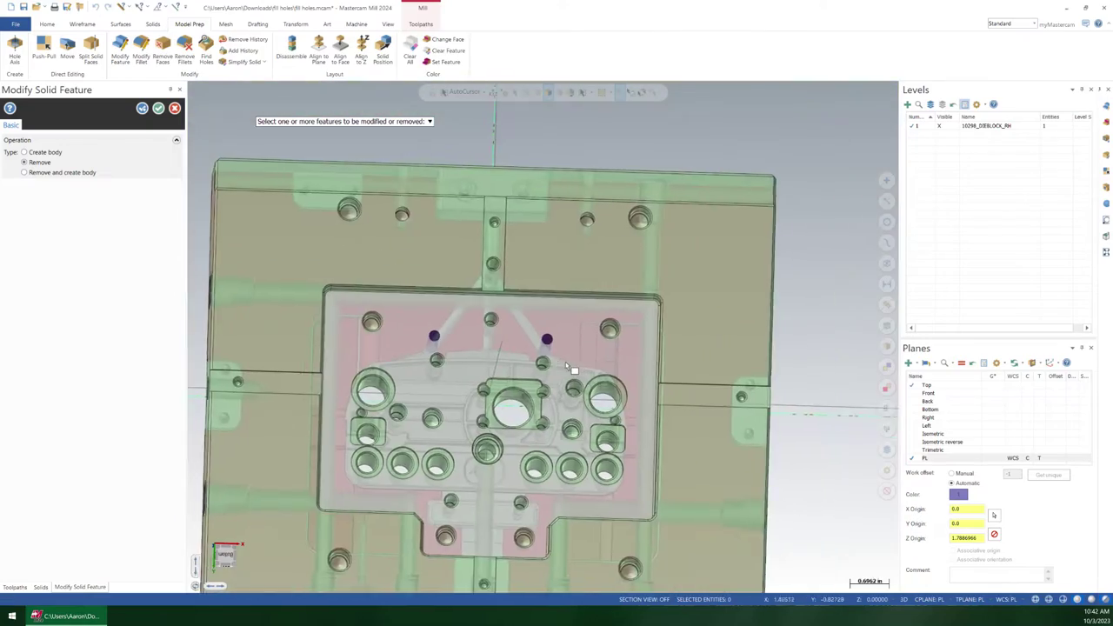
pyautogui.moveTo(557, 359); pyautogui.dragTo(402, 228, button='middle')
pyautogui.scroll(5, 486, 215)
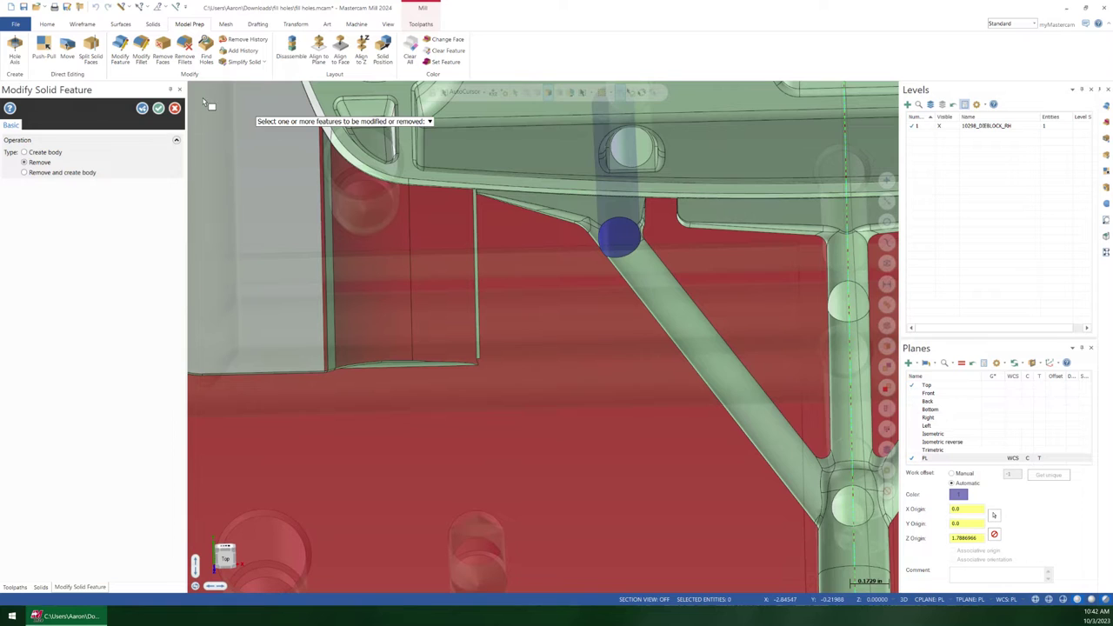
pyautogui.click(158, 108)
# Set the view rotation center at the edge beside the left blue hole and examine the small fillet faces around it.
pyautogui.moveTo(643, 236); pyautogui.dragTo(642, 224, button='middle')
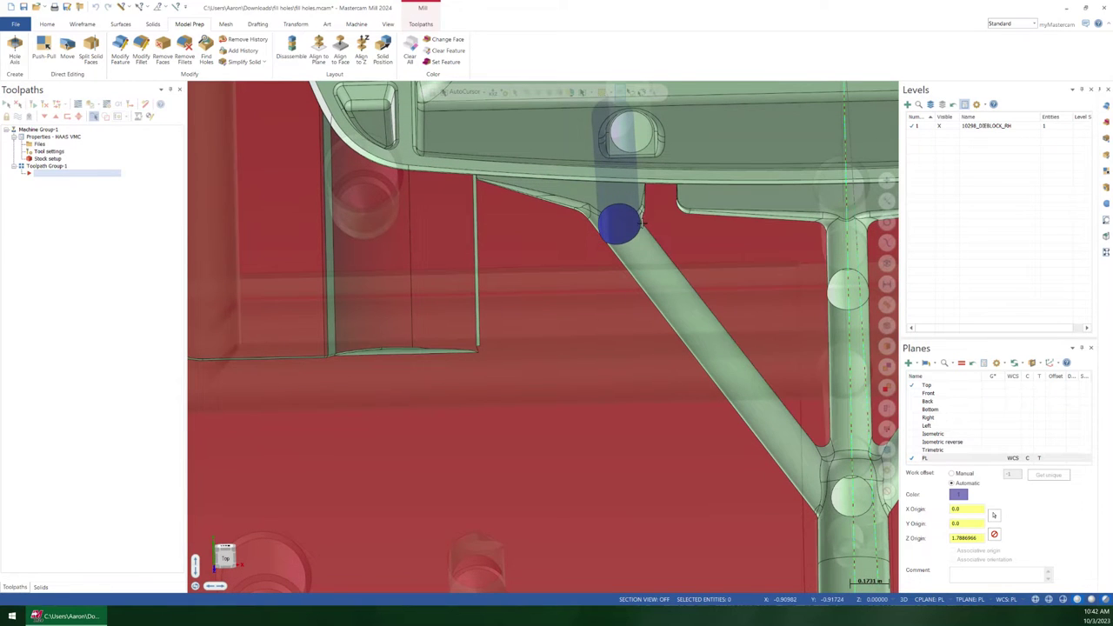
pyautogui.rightClick(641, 224)
pyautogui.click(642, 193)
pyautogui.click(640, 216)
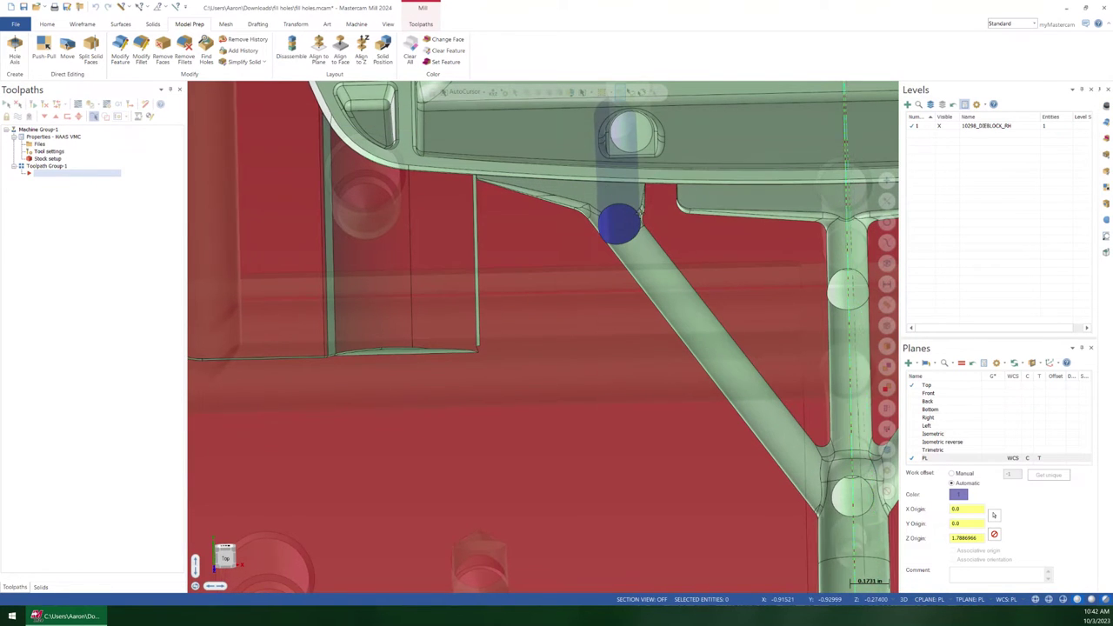
pyautogui.scroll(2, 642, 215)
pyautogui.rightClick(668, 198)
pyautogui.click(667, 188)
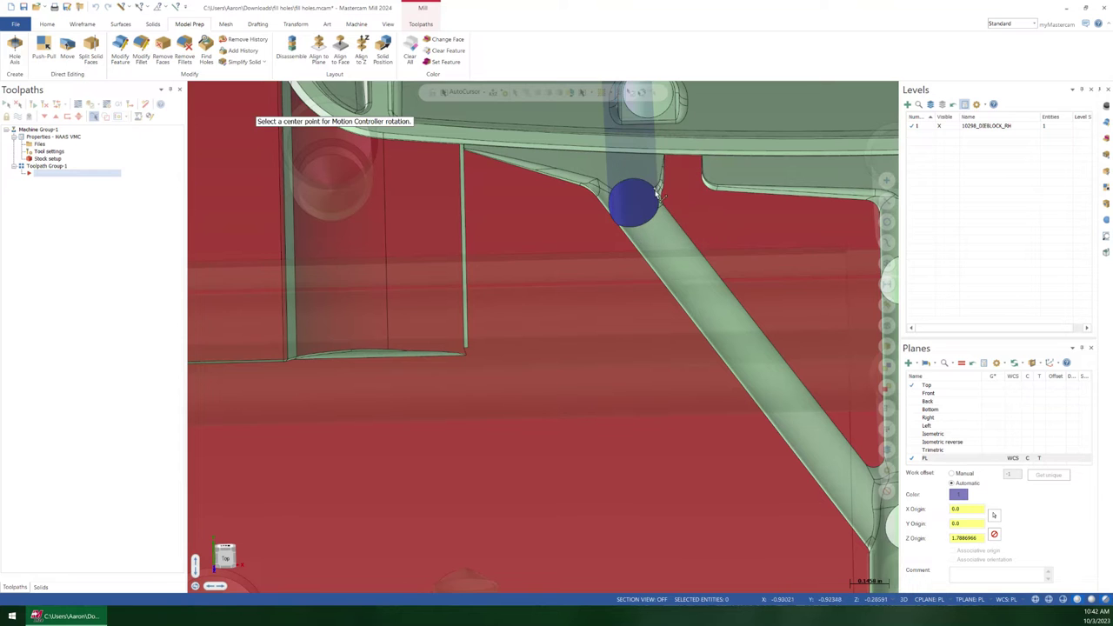
pyautogui.click(661, 188)
pyautogui.moveTo(662, 188); pyautogui.dragTo(566, 349, button='middle')
pyautogui.scroll(4, 670, 208)
pyautogui.moveTo(549, 406); pyautogui.dragTo(551, 402, button='middle')
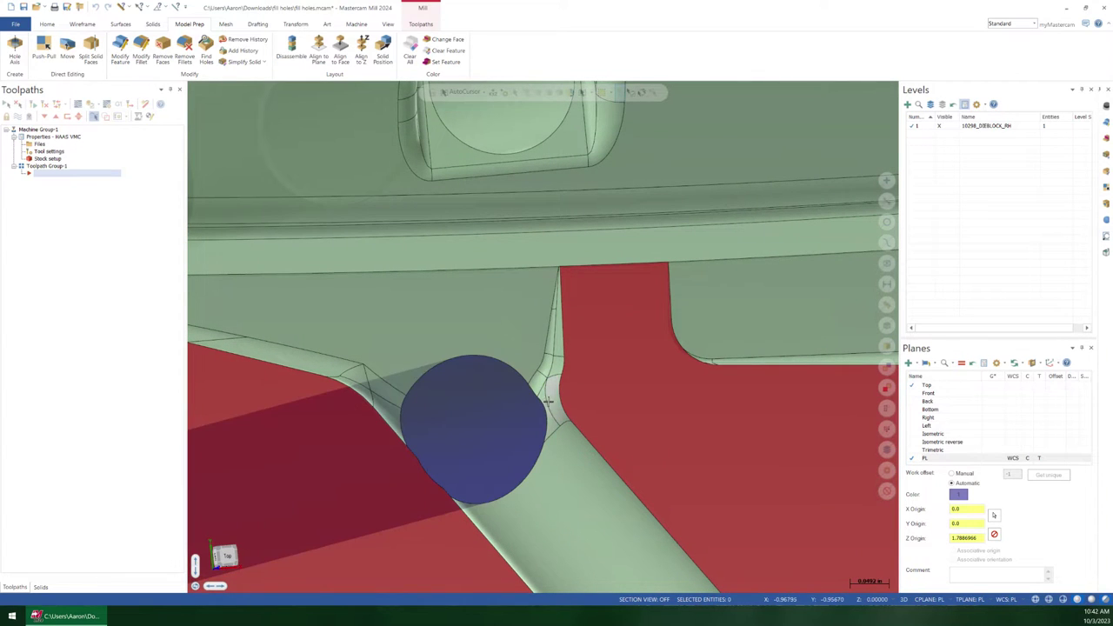
pyautogui.moveTo(547, 400); pyautogui.dragTo(553, 412, button='middle')
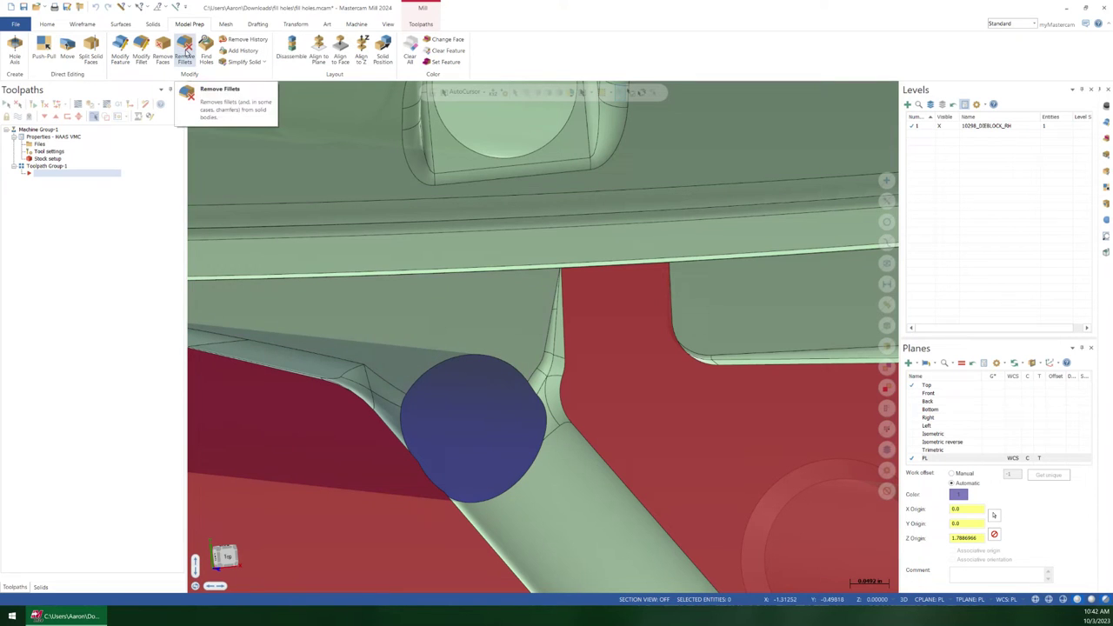
# Try to remove the small fillet faces on the inner side of the left blue hole with Remove Fillets.
pyautogui.click(186, 54)
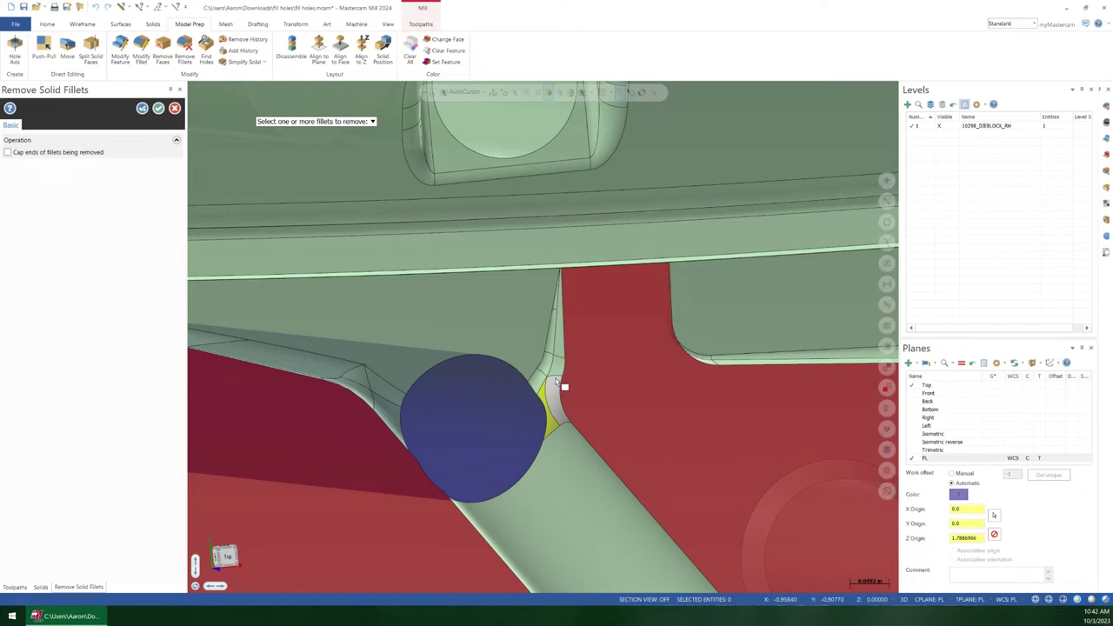
pyautogui.scroll(2, 556, 397)
pyautogui.click(554, 395)
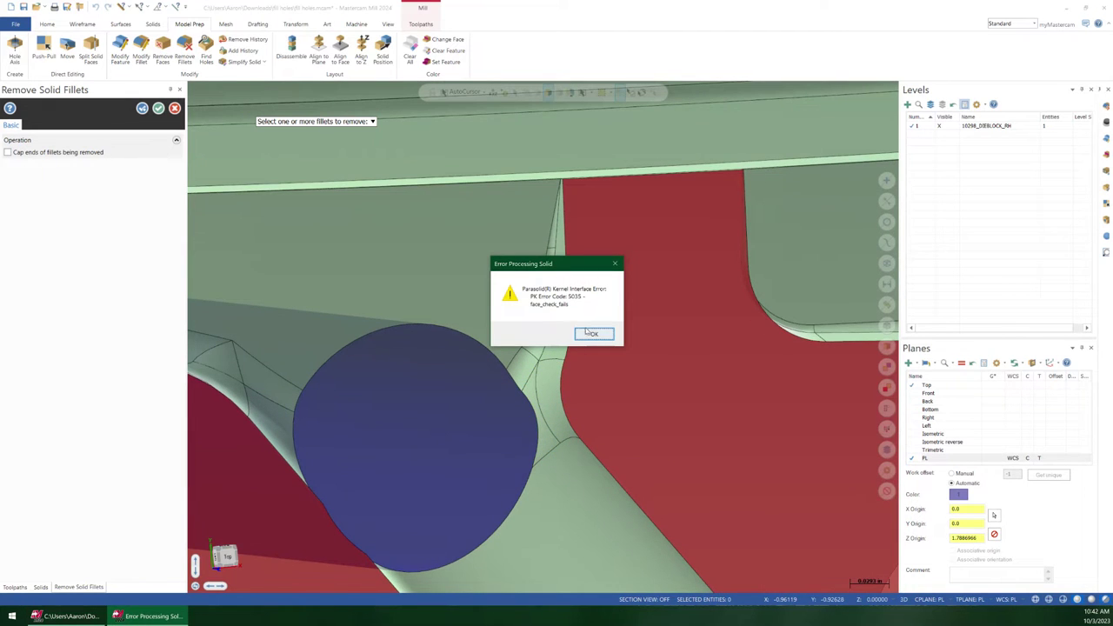
pyautogui.click(595, 335)
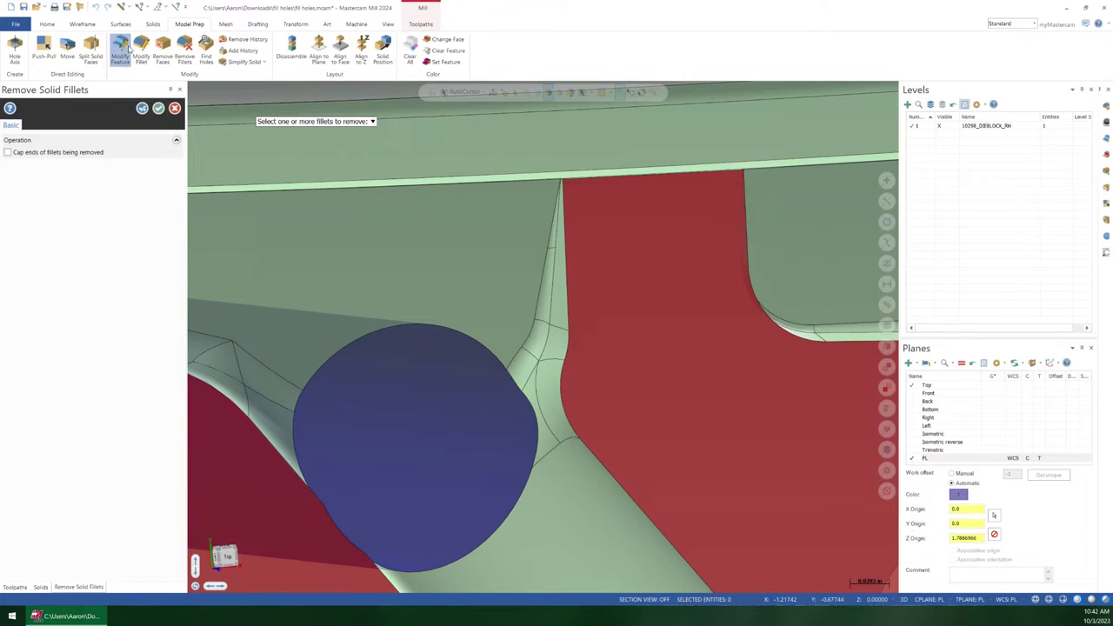
# Remove the small corner faces and the adjoining floor fillets on the inner side of the left blue hole using Modify Feature.
pyautogui.click(120, 50)
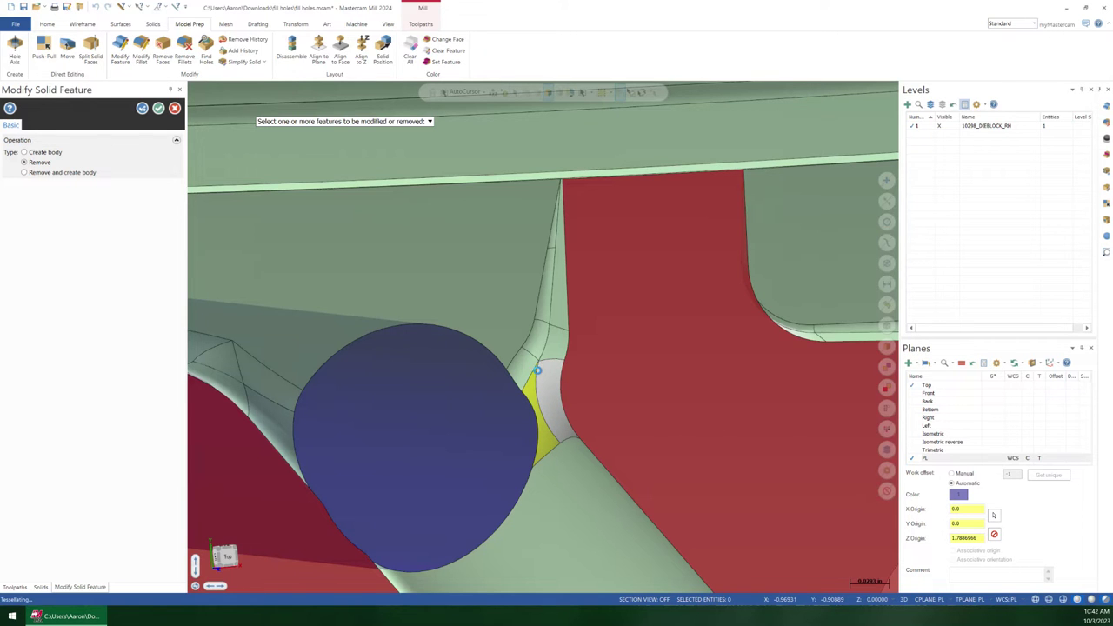
pyautogui.moveTo(551, 386)
pyautogui.mouseDown(button='middle')
pyautogui.moveTo(554, 402)
pyautogui.moveTo(559, 395)
pyautogui.mouseUp(button='middle')
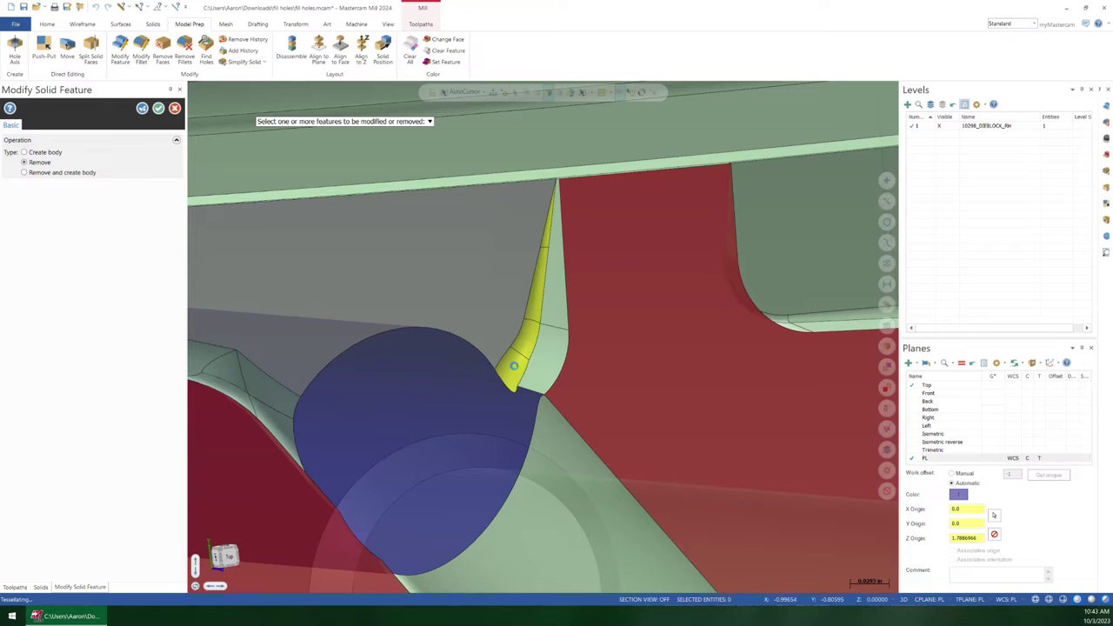
pyautogui.moveTo(514, 366); pyautogui.dragTo(327, 406, button='middle')
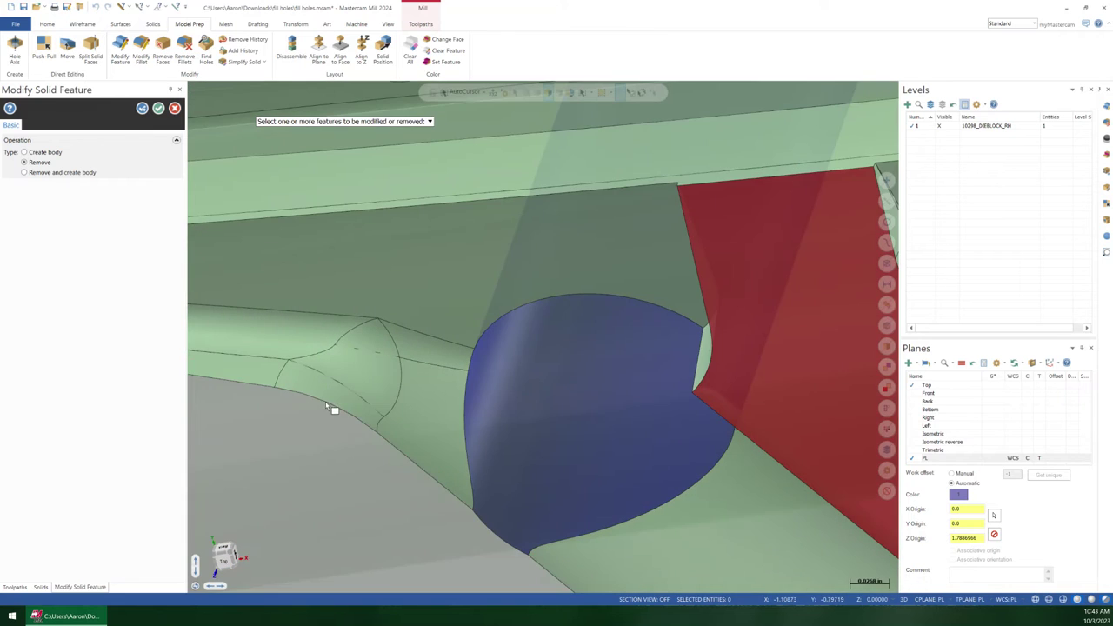
# Try to remove the corner blend faces on the outer side of the left blue hole.
pyautogui.click(343, 439)
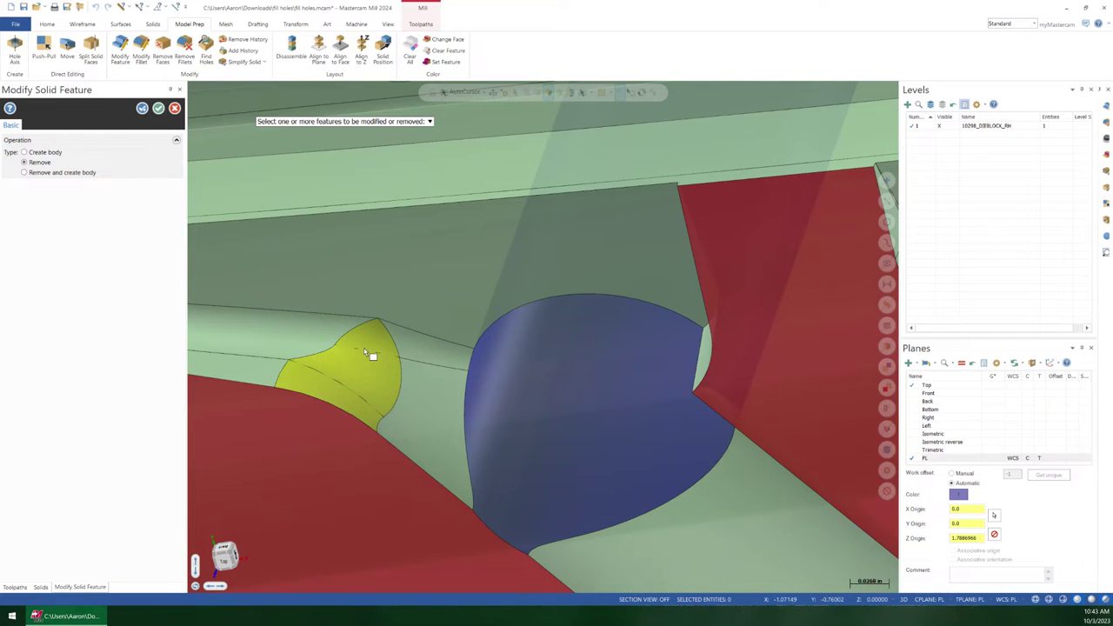
pyautogui.scroll(-2, 384, 342)
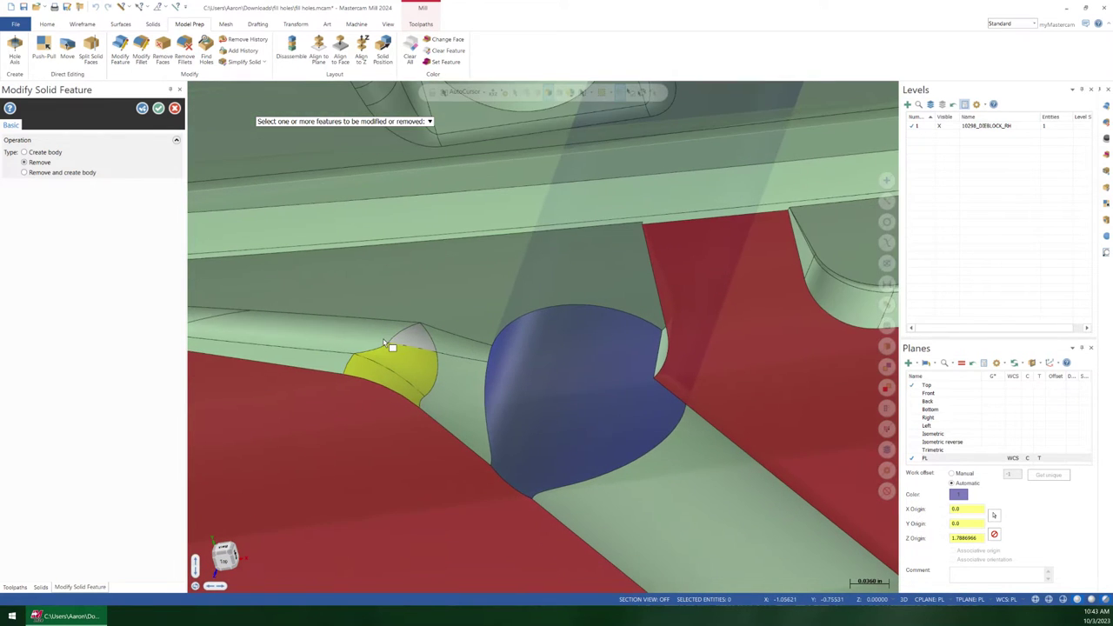
pyautogui.click(383, 342)
pyautogui.click(598, 334)
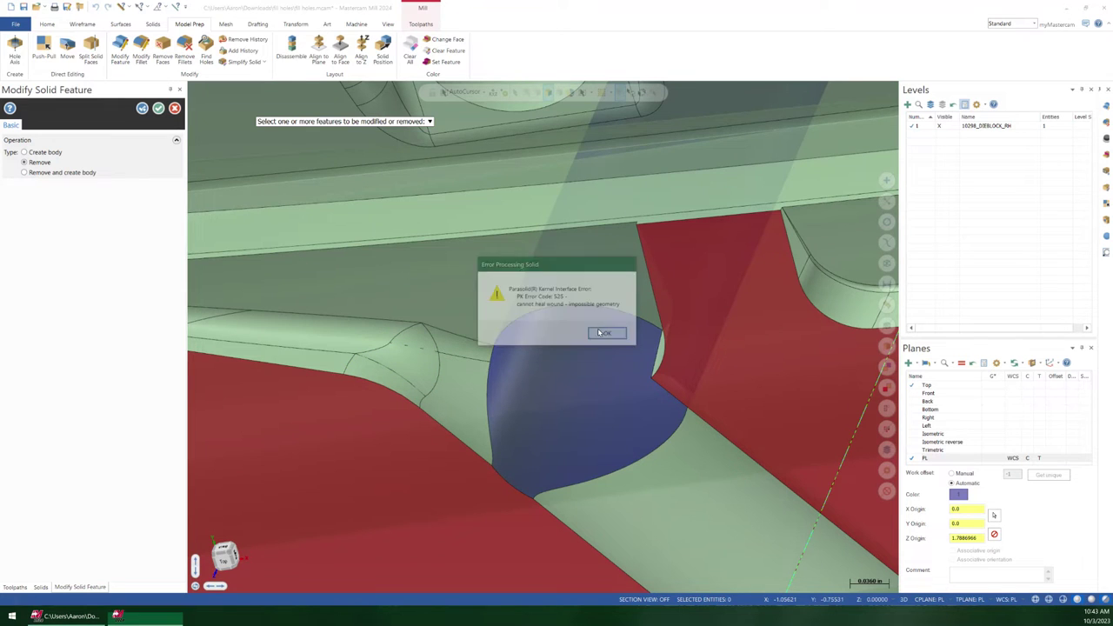
pyautogui.click(578, 332)
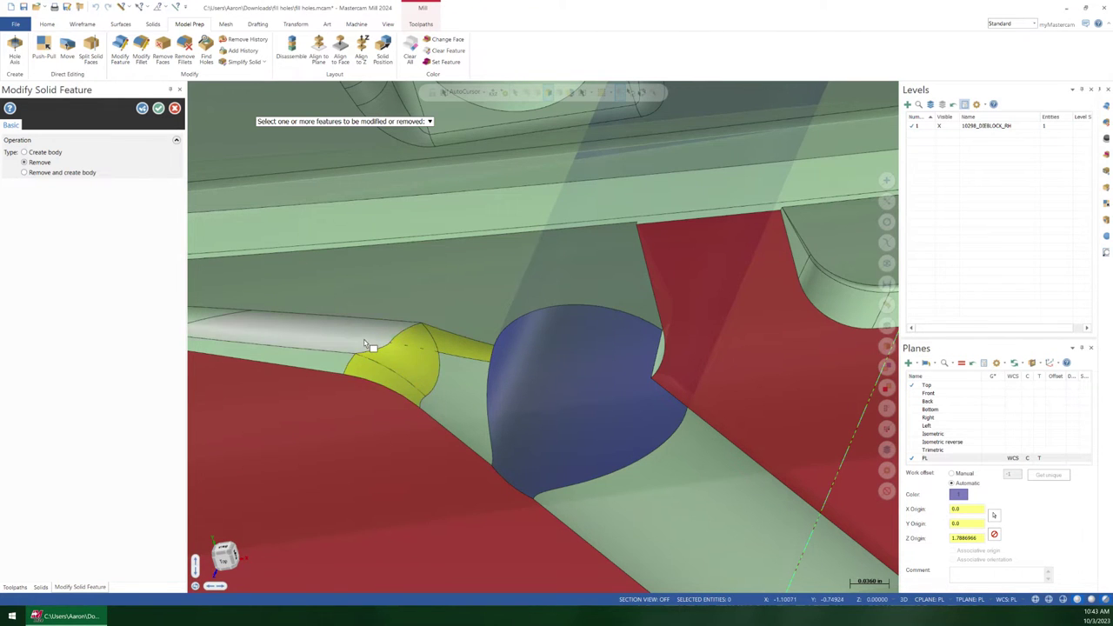
# Remove the entire connected fillet chain on the outer side of the left blue hole, including its far corner, and remove the hole itself.
pyautogui.scroll(5, 372, 339)
pyautogui.moveTo(472, 313)
pyautogui.mouseDown(button='middle')
pyautogui.moveTo(353, 308)
pyautogui.moveTo(422, 315)
pyautogui.moveTo(364, 270)
pyautogui.mouseUp(button='middle')
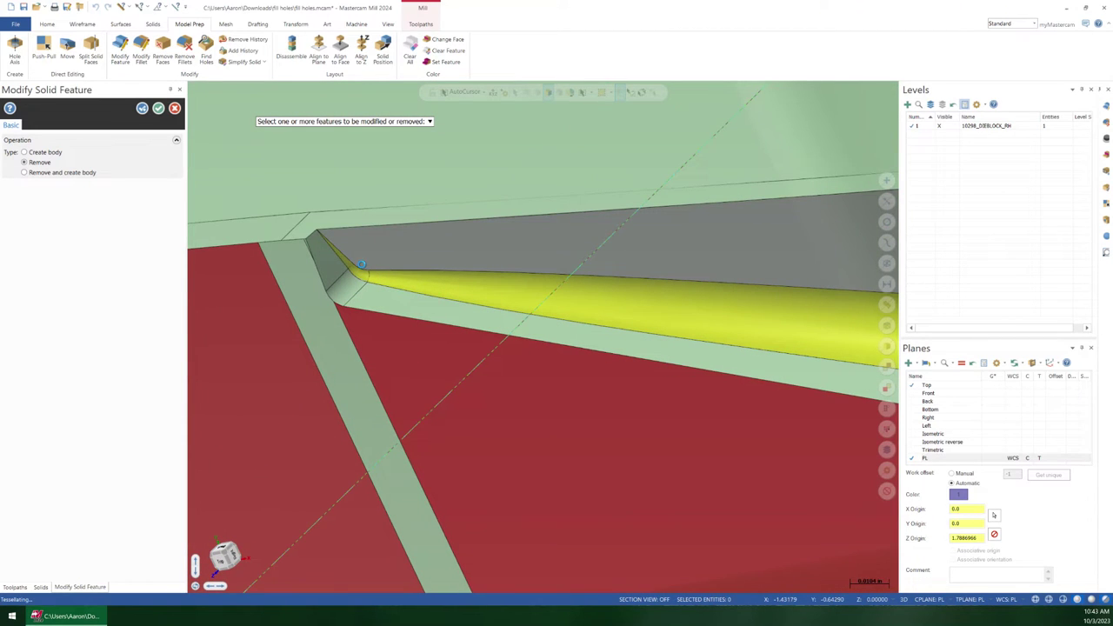
pyautogui.scroll(5, 366, 268)
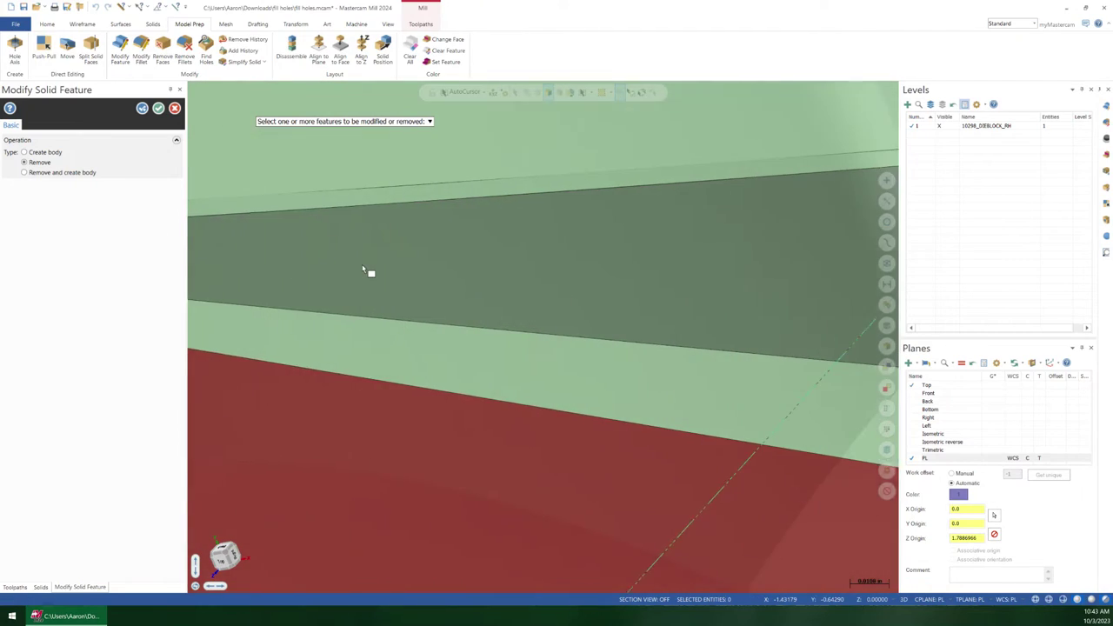
pyautogui.scroll(-10, 366, 268)
pyautogui.moveTo(363, 270); pyautogui.dragTo(598, 360, button='middle')
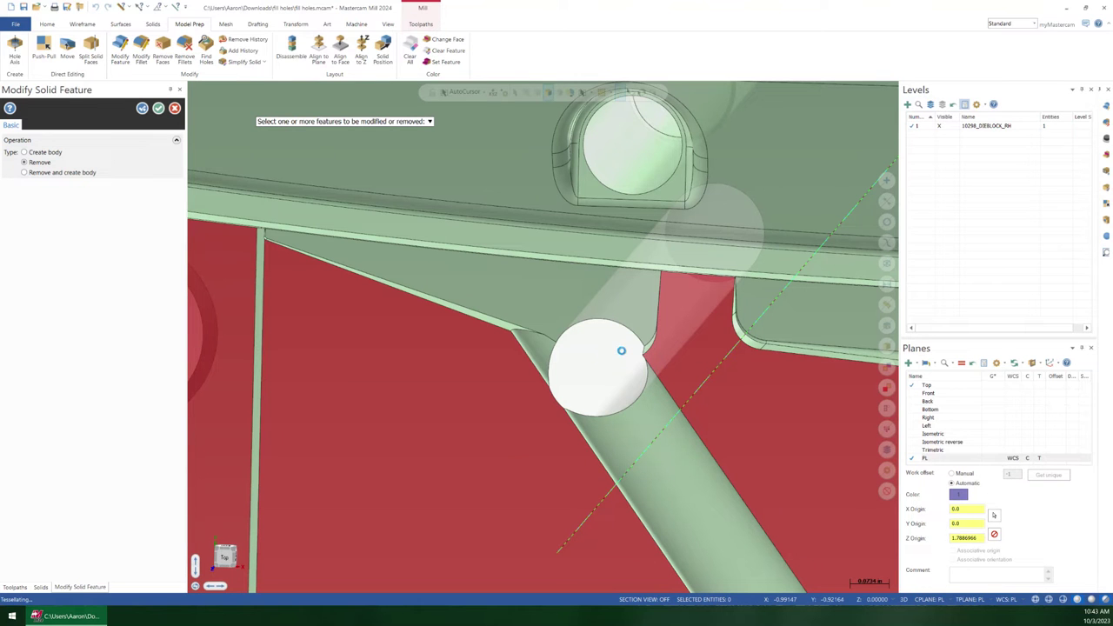
# Try to remove the small fillet faces on the inner side of the right blue hole.
pyautogui.moveTo(621, 350); pyautogui.dragTo(463, 325, button='middle')
pyautogui.scroll(5, 562, 351)
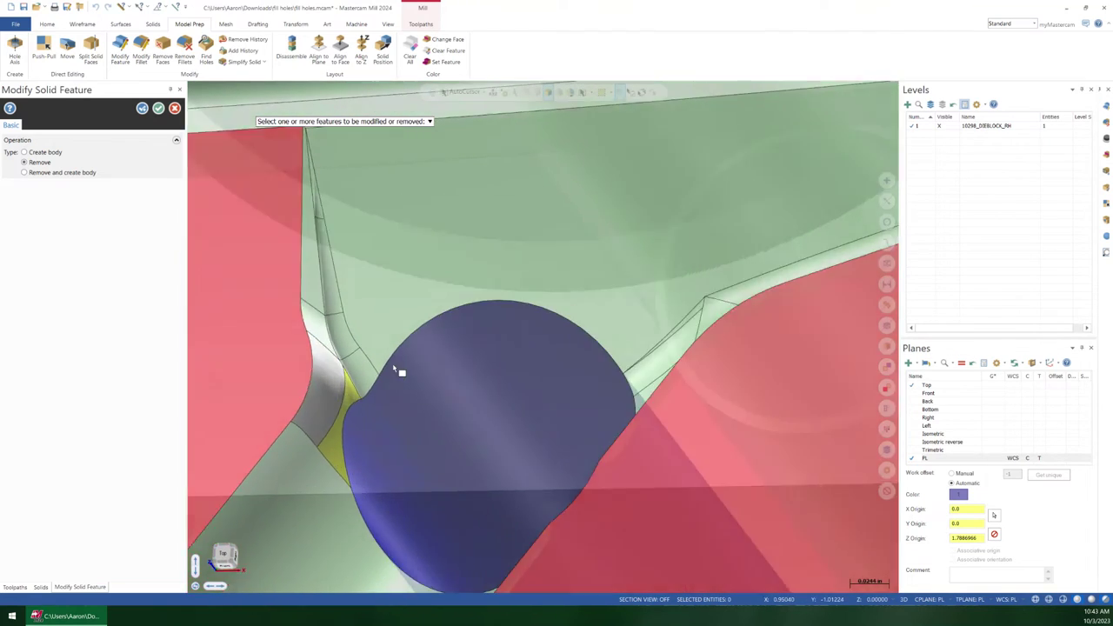
pyautogui.click(393, 366)
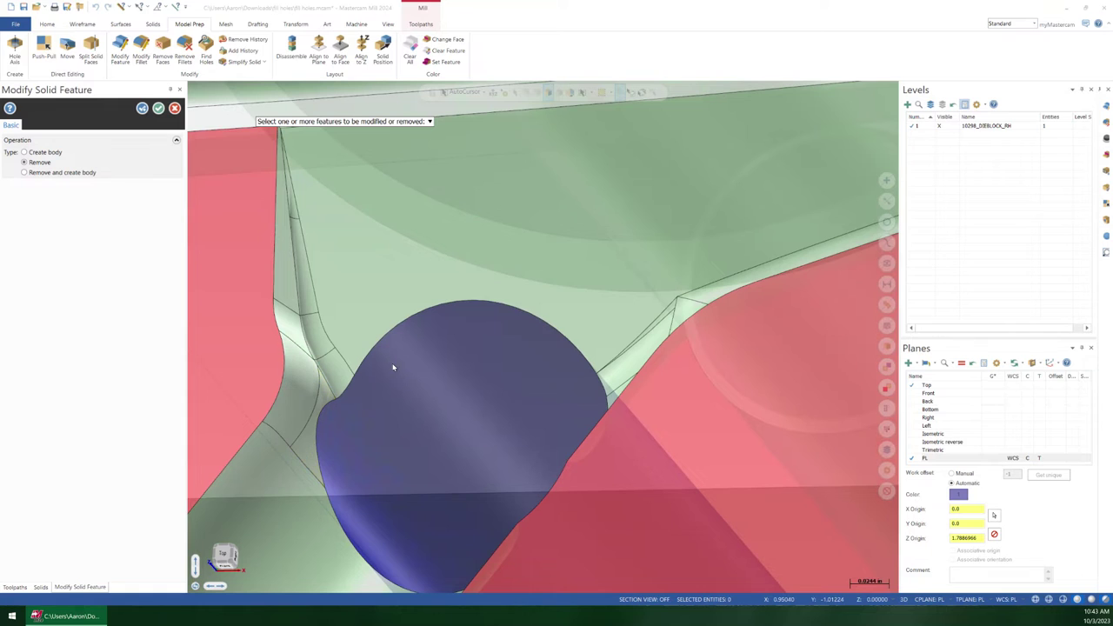
pyautogui.click(618, 337)
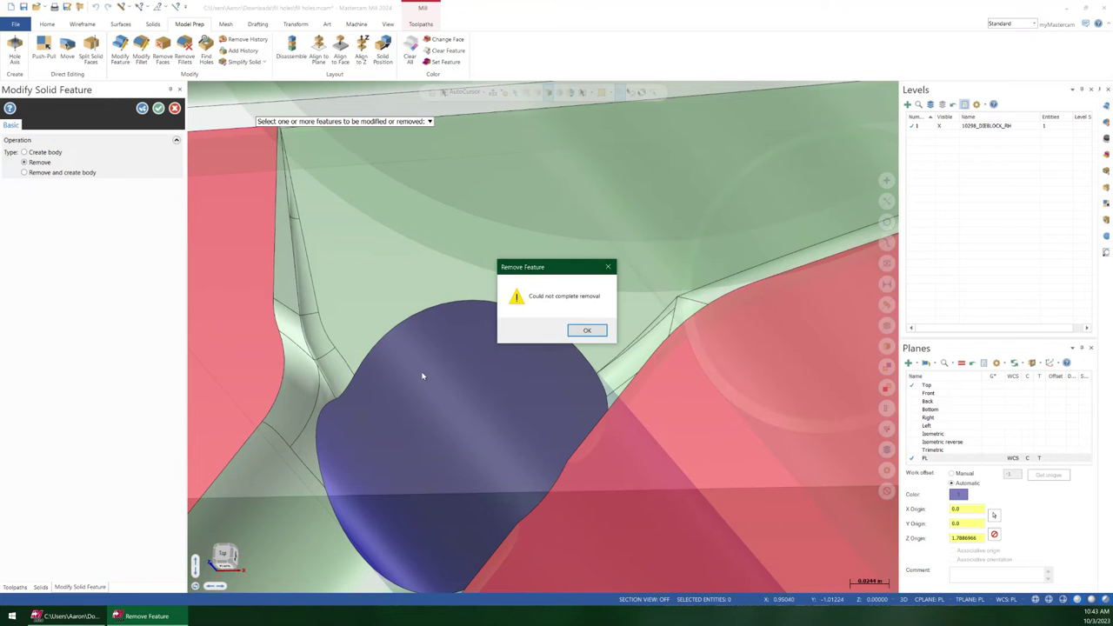
pyautogui.click(574, 331)
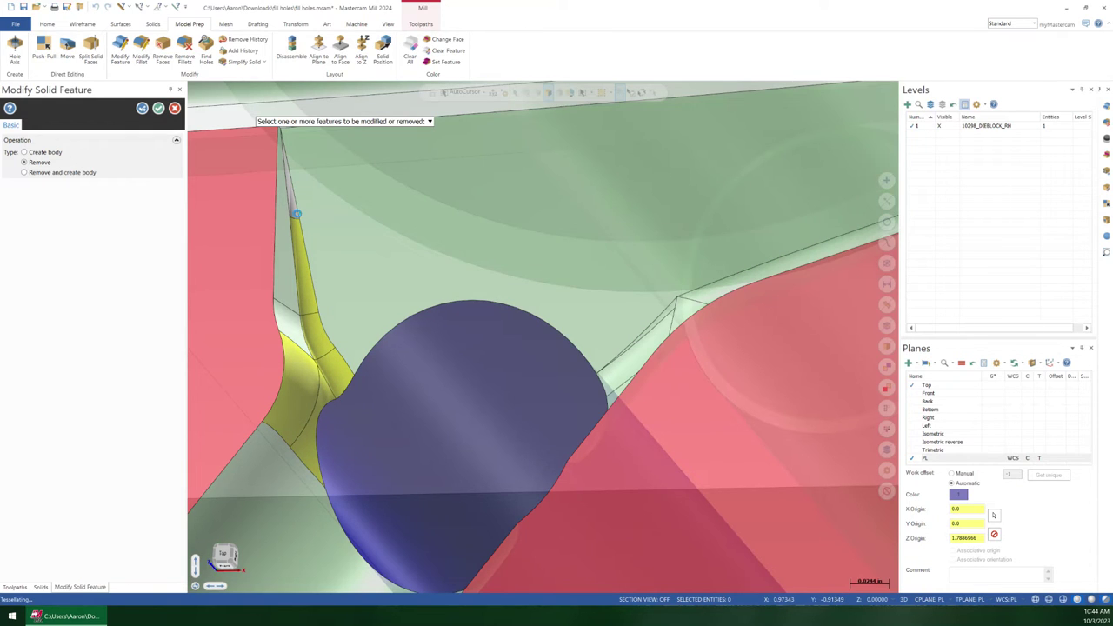
# Remove the connected fillet chains on the inner and outer sides of the right blue hole, out to the far corner.
pyautogui.moveTo(305, 245); pyautogui.dragTo(567, 402, button='middle')
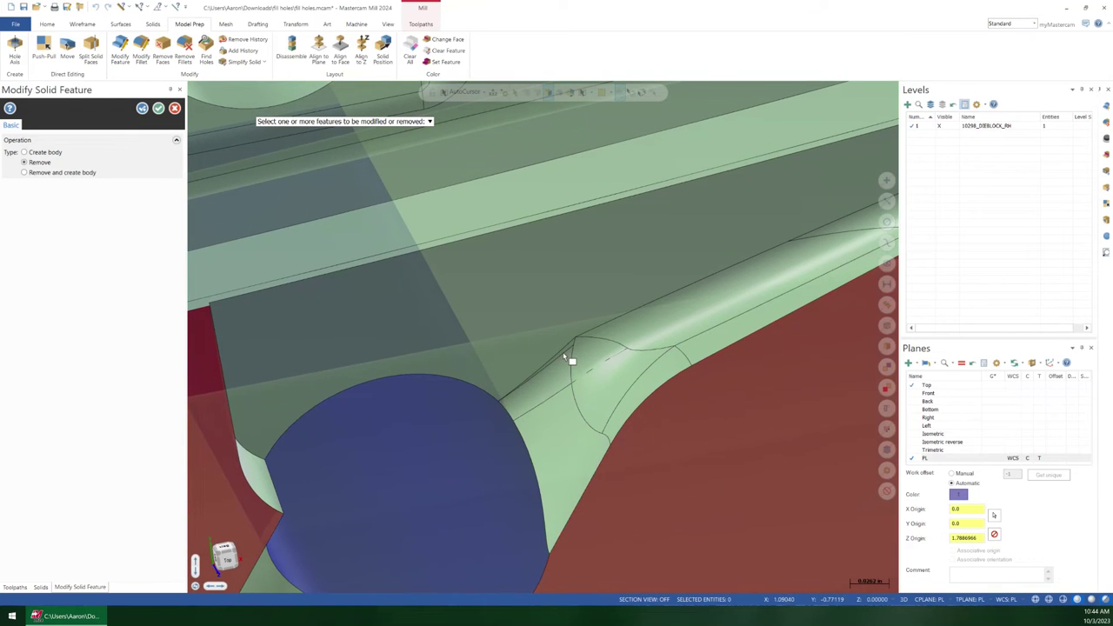
pyautogui.click(562, 362)
pyautogui.moveTo(634, 398); pyautogui.dragTo(616, 304, button='middle')
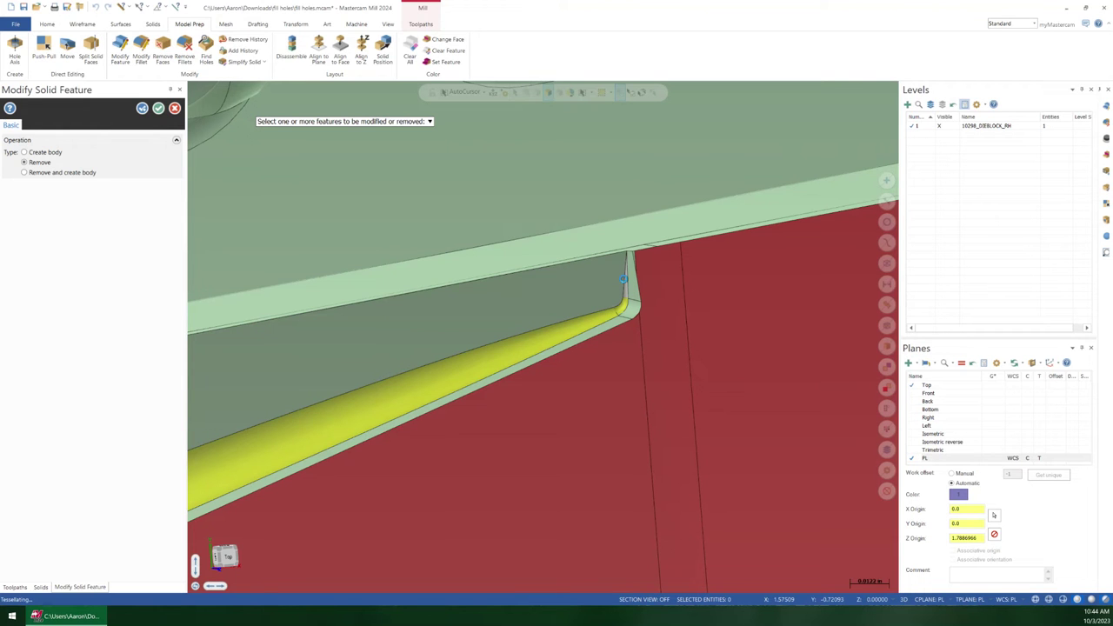
pyautogui.moveTo(624, 278); pyautogui.dragTo(530, 488, button='middle')
# Remove the remaining hole at the right angled runner's outer end and accept the feature removals.
pyautogui.press('Down')
pyautogui.press('Down')
pyautogui.press('Down')
pyautogui.click(507, 399)
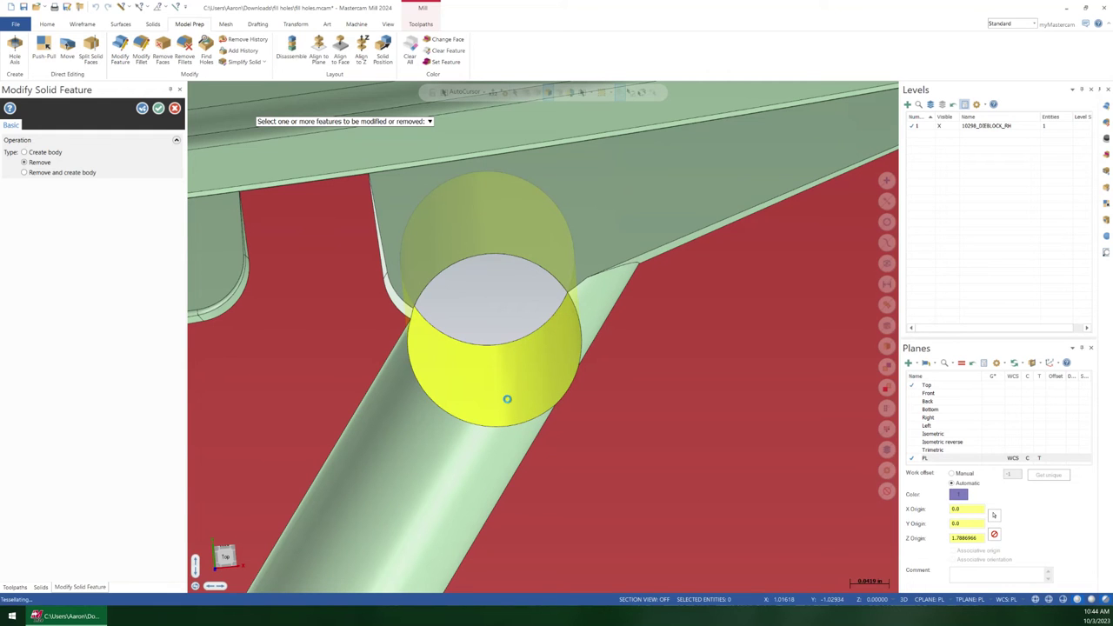
pyautogui.click(509, 399)
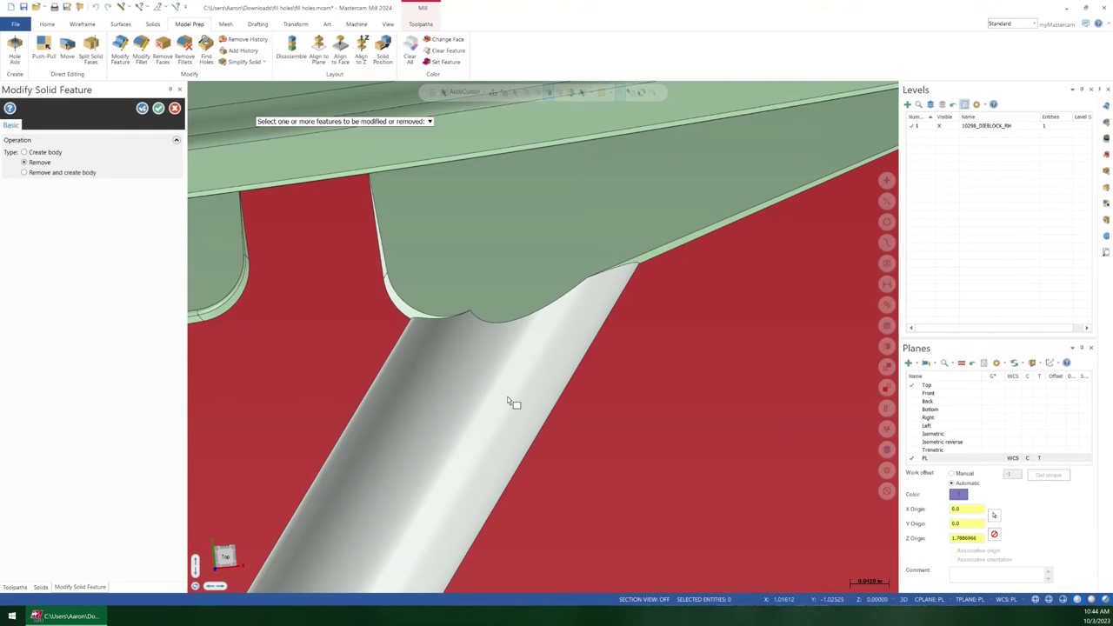
pyautogui.moveTo(513, 397); pyautogui.dragTo(309, 323, button='middle')
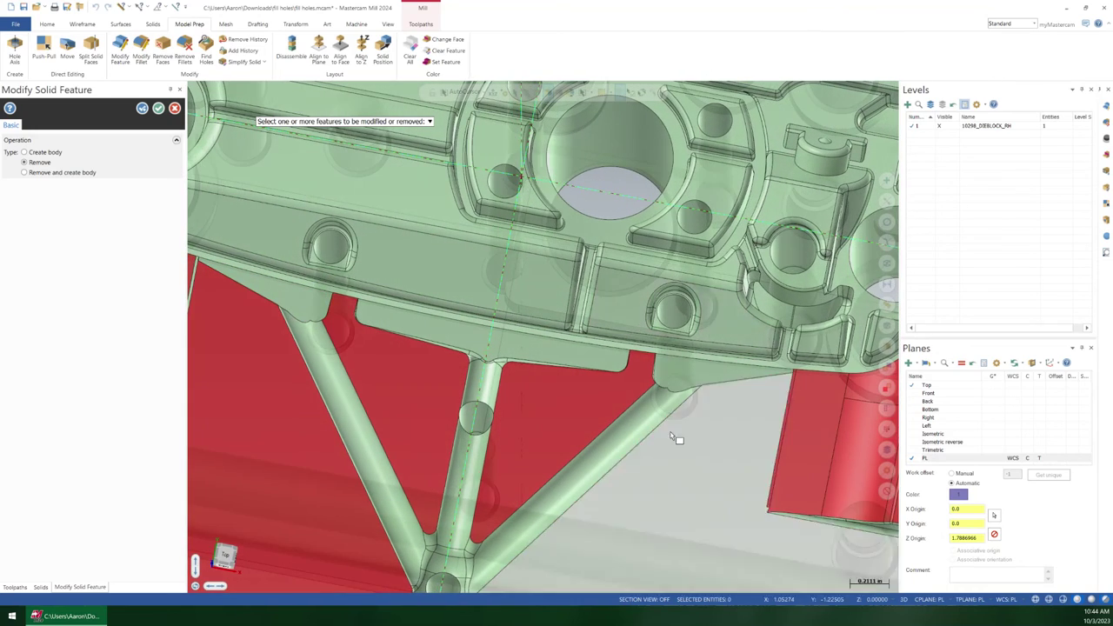
pyautogui.moveTo(706, 378); pyautogui.dragTo(693, 377, button='middle')
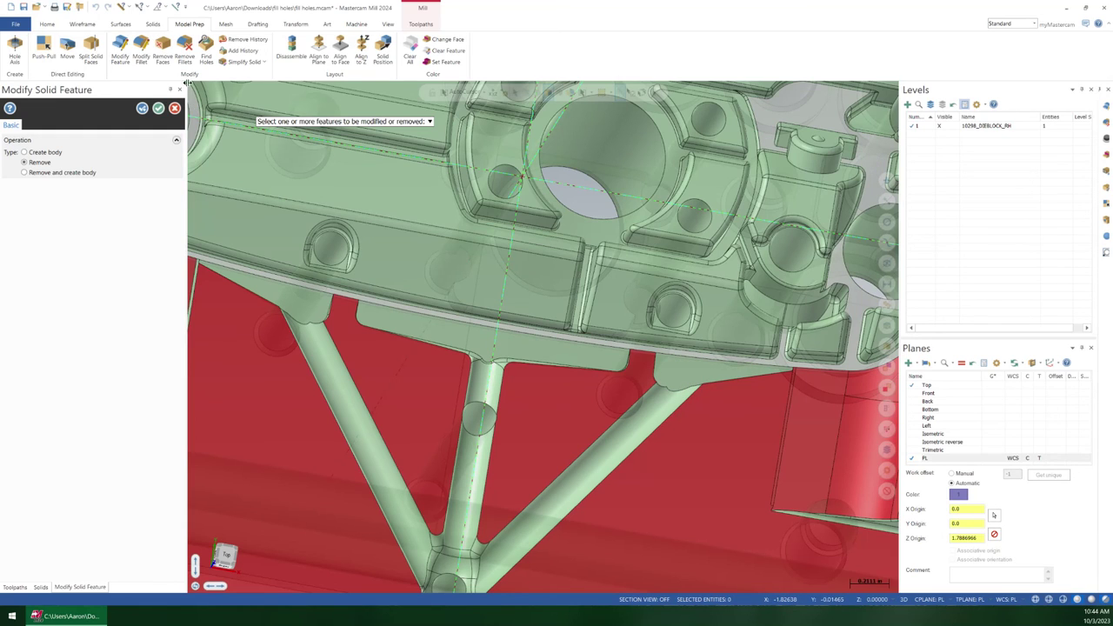
pyautogui.click(158, 108)
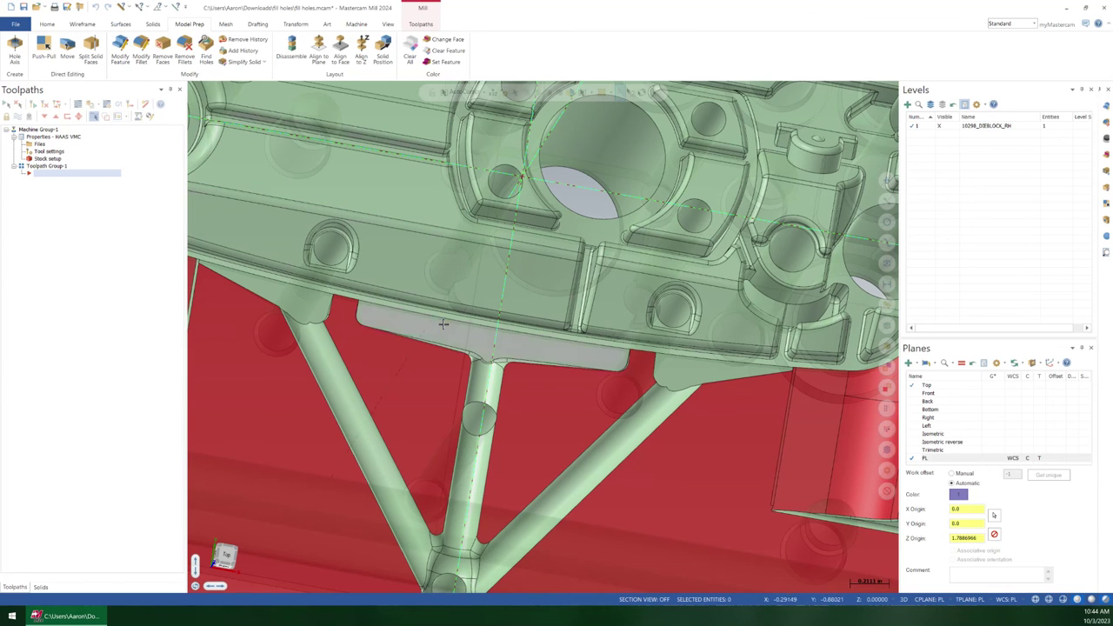
pyautogui.moveTo(442, 324); pyautogui.dragTo(430, 365, button='middle')
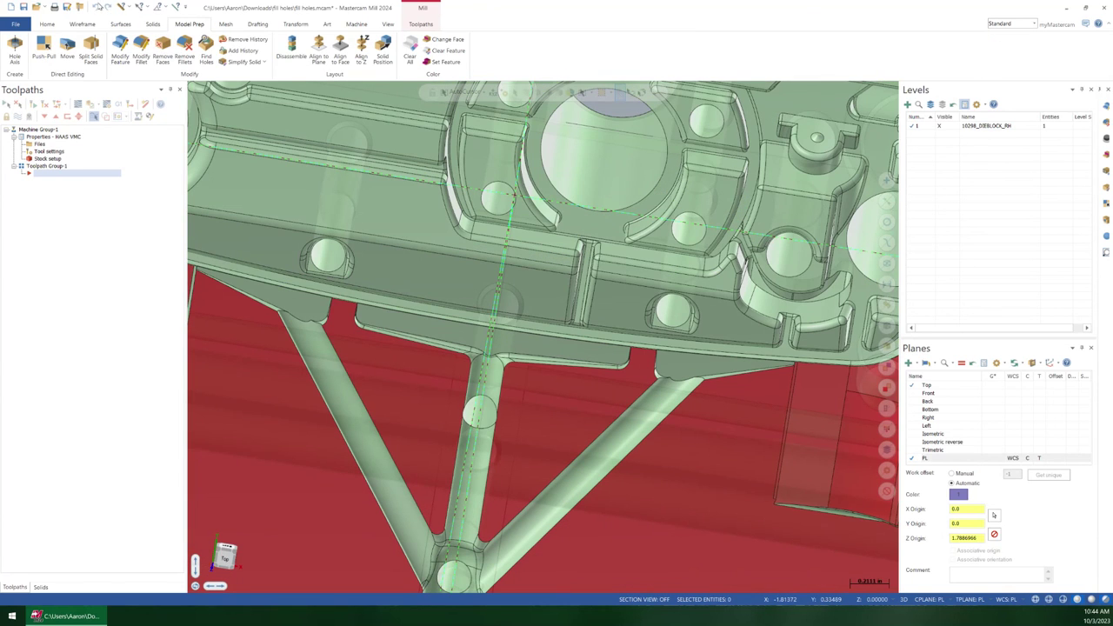
pyautogui.moveTo(488, 436); pyautogui.dragTo(473, 442, button='middle')
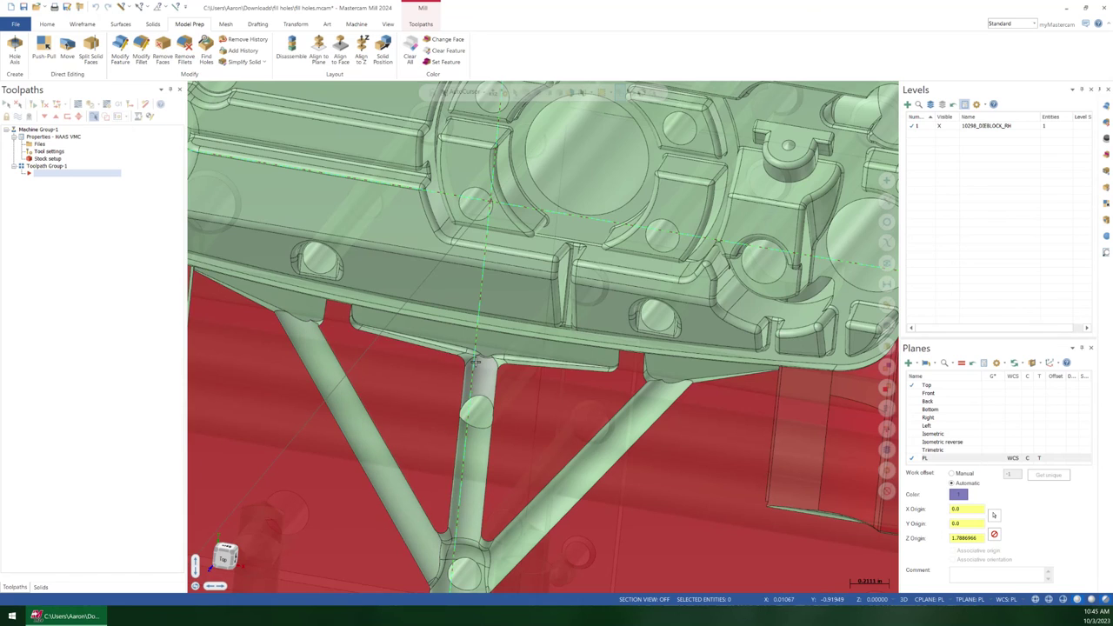